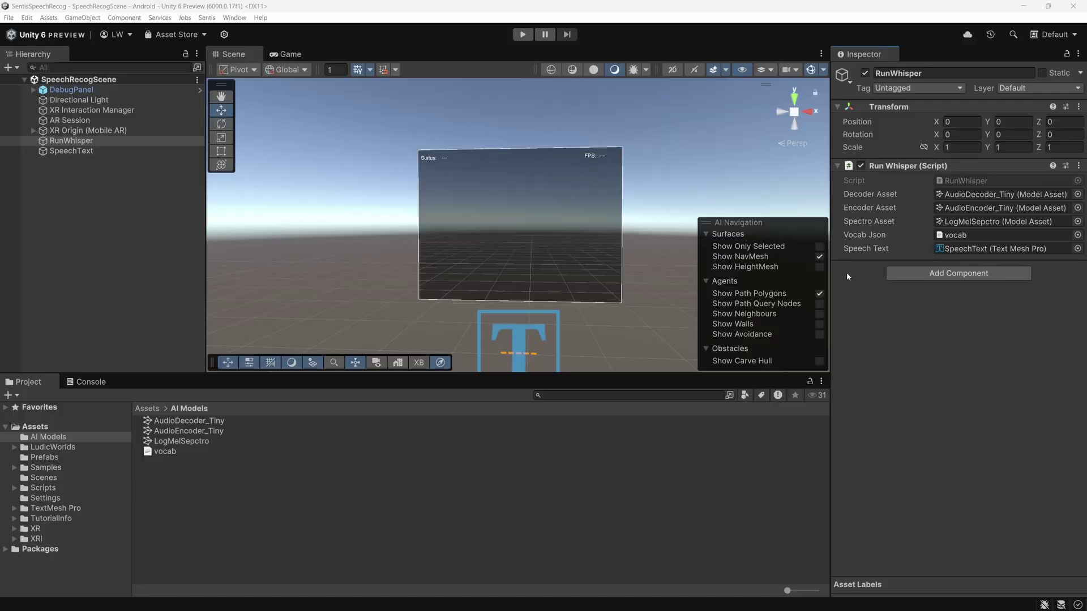
# Open the Android build profile settings through File > Build Profiles.
pyautogui.click(11, 18)
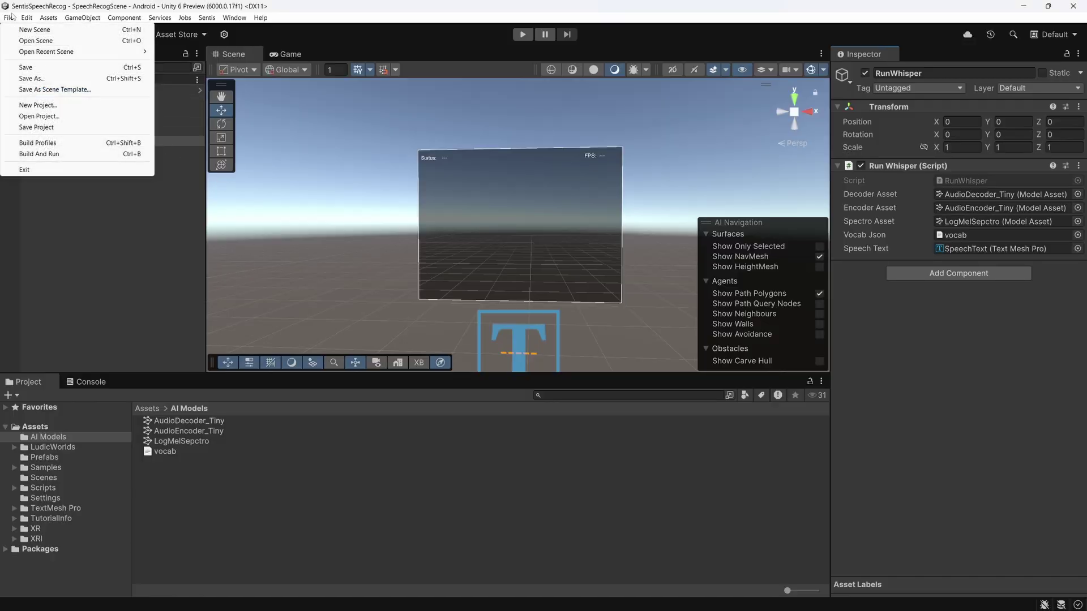
pyautogui.click(58, 143)
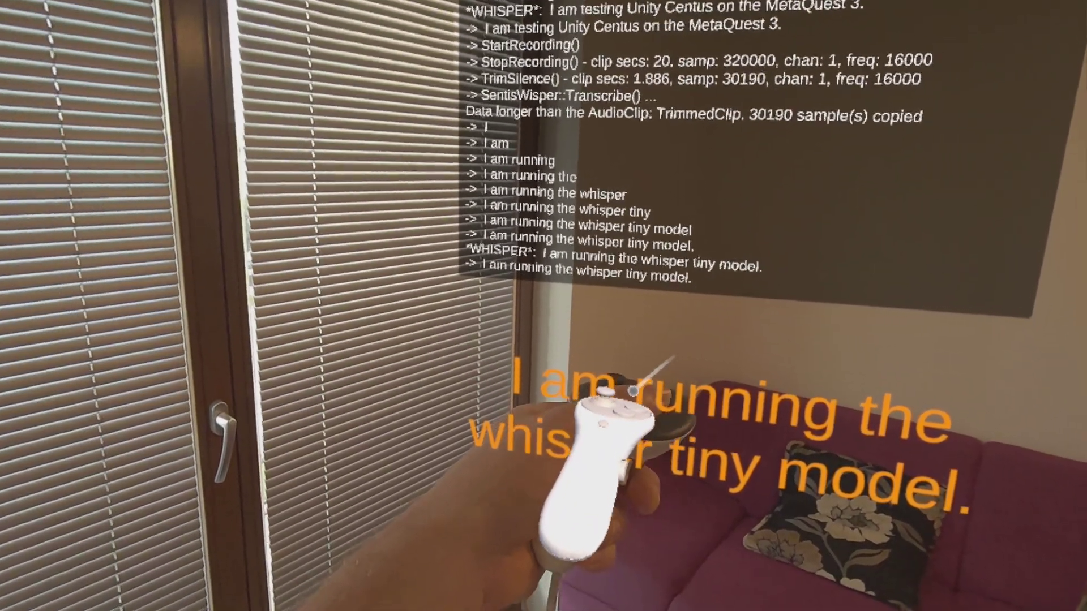
# Record several spoken phrases with the left trigger and have Whisper show each as orange text.
pyautogui.click(633, 390)
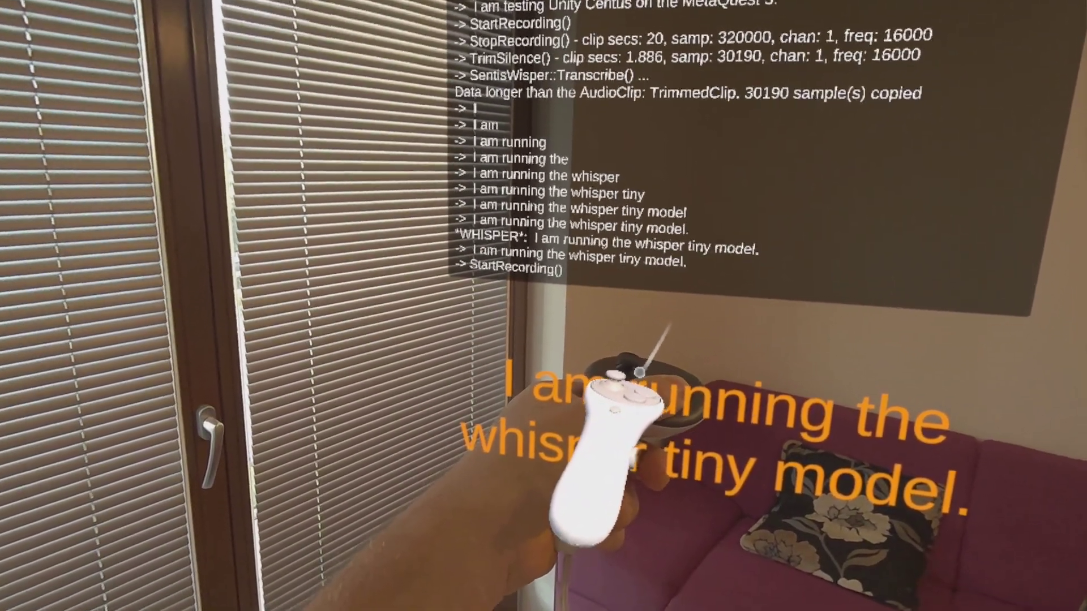
pyautogui.click(635, 372)
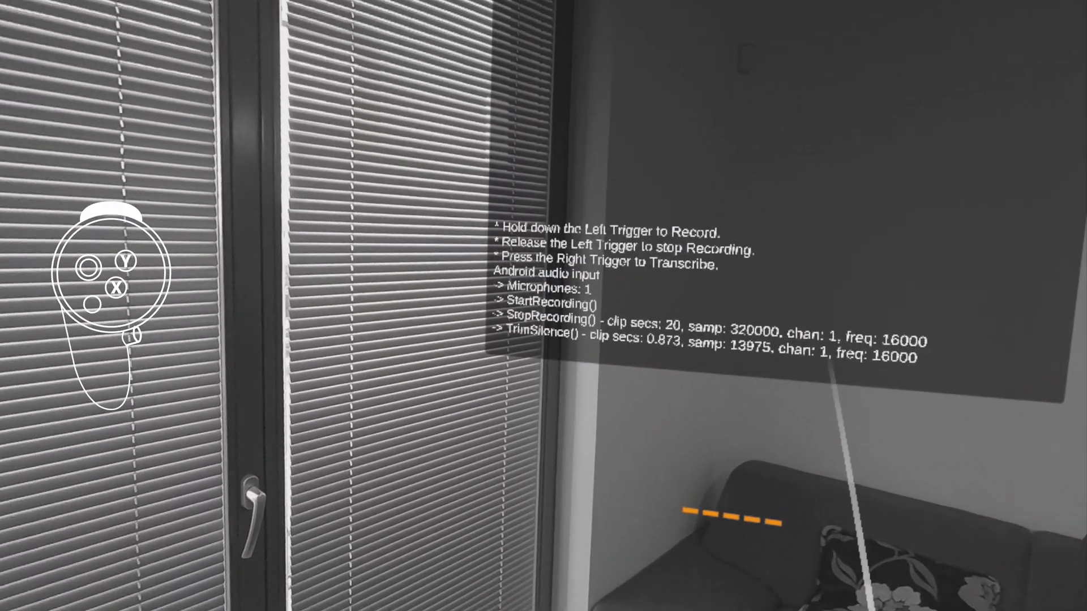
pyautogui.click(830, 363)
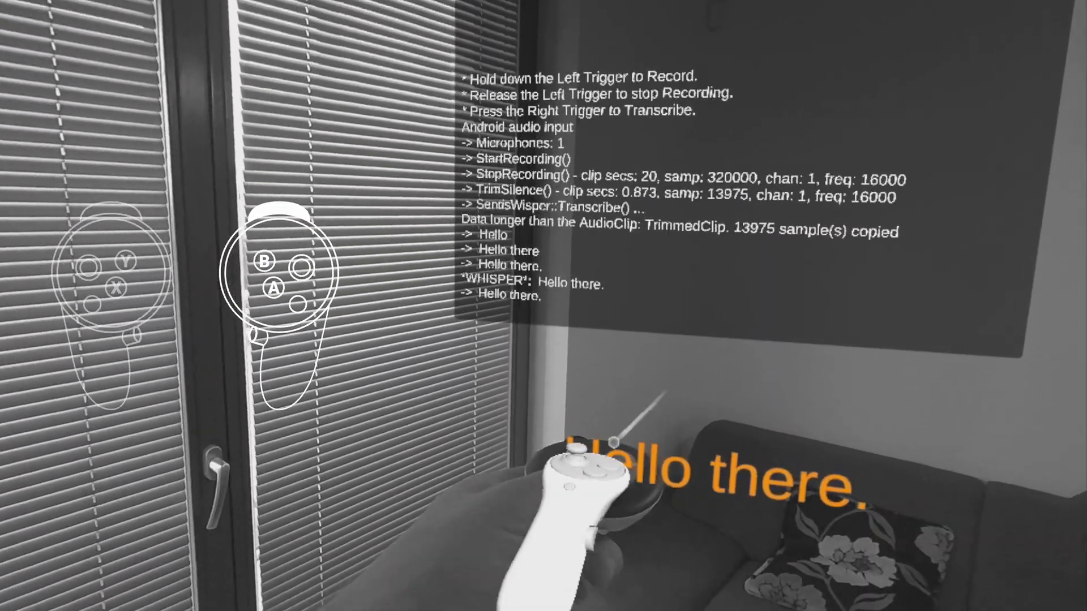
pyautogui.click(615, 442)
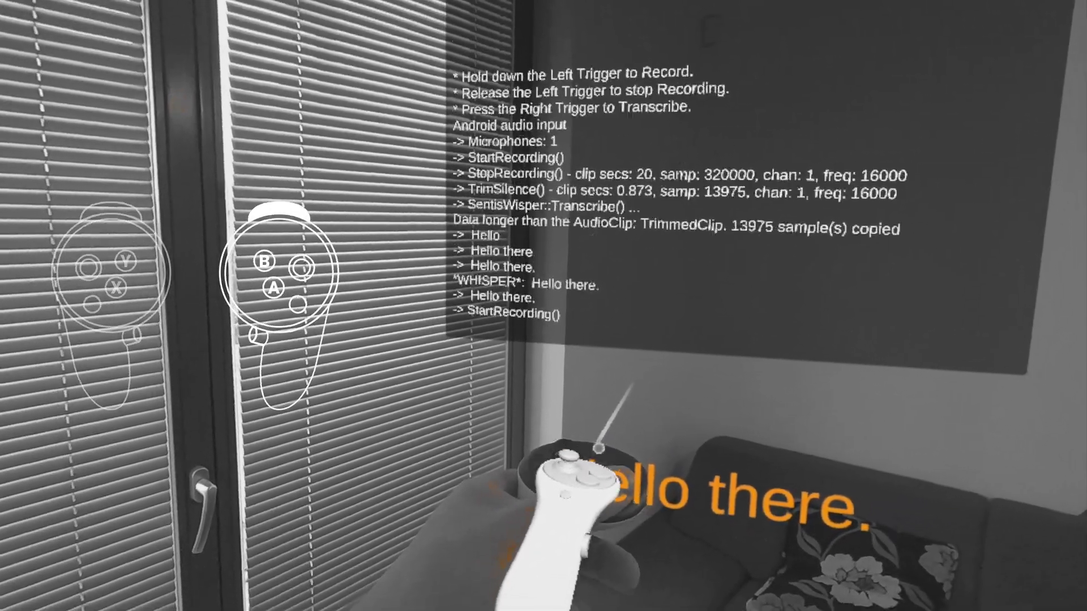
pyautogui.click(599, 449)
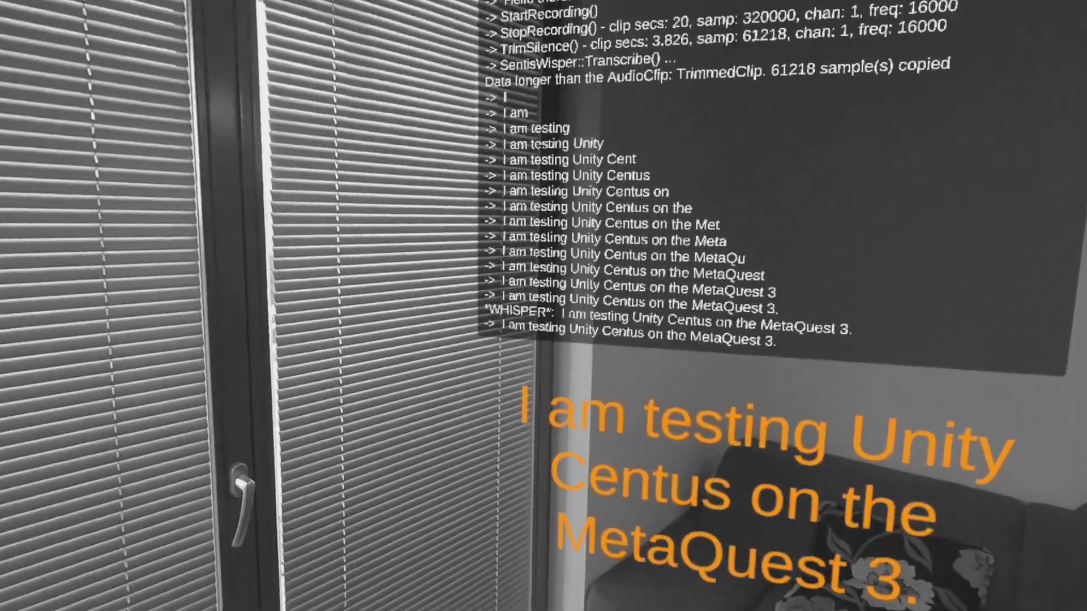
pyautogui.click(529, 450)
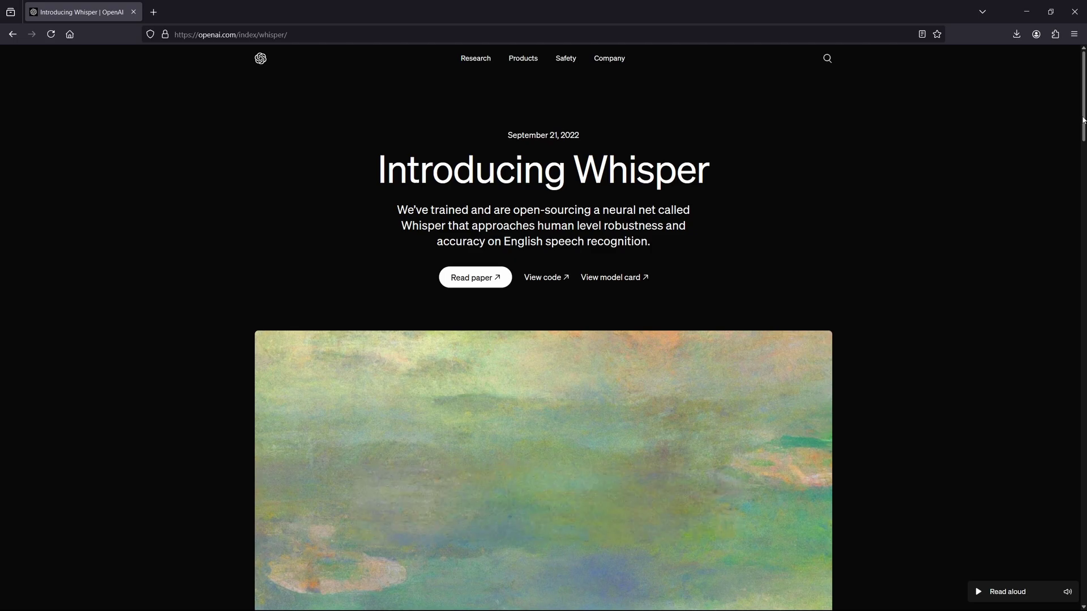
# Scroll through the Introducing Whisper examples and architecture description, then back to the top.
pyautogui.moveTo(1083, 120); pyautogui.dragTo(1054, 222)
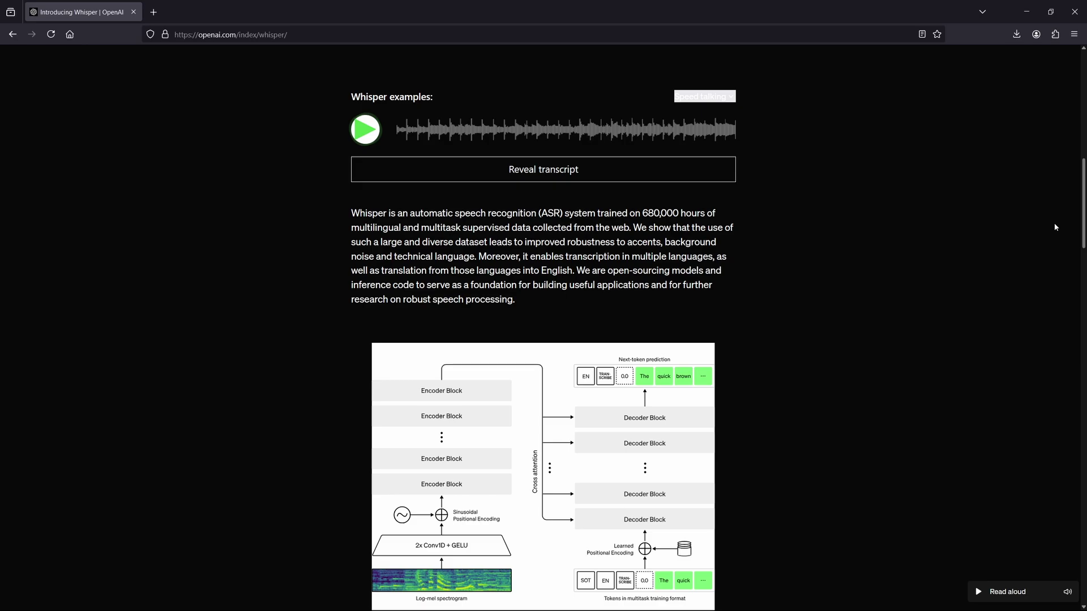
pyautogui.moveTo(1055, 227); pyautogui.dragTo(951, 128)
# Open Whisper's model-card.md on GitHub and scroll to the model sizes table.
pyautogui.click(612, 277)
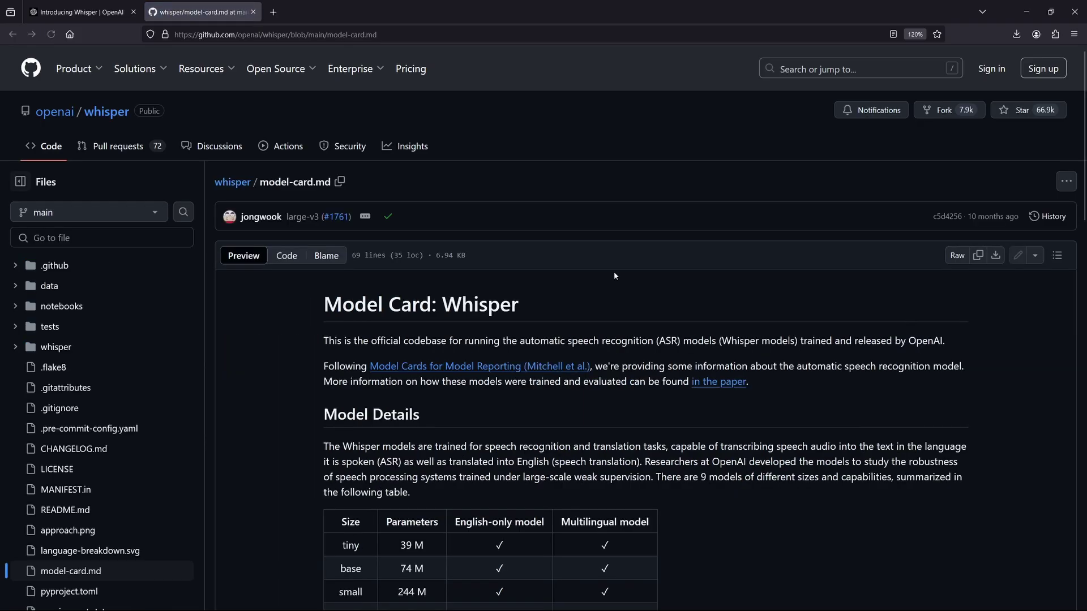
pyautogui.moveTo(1080, 121); pyautogui.dragTo(1076, 177)
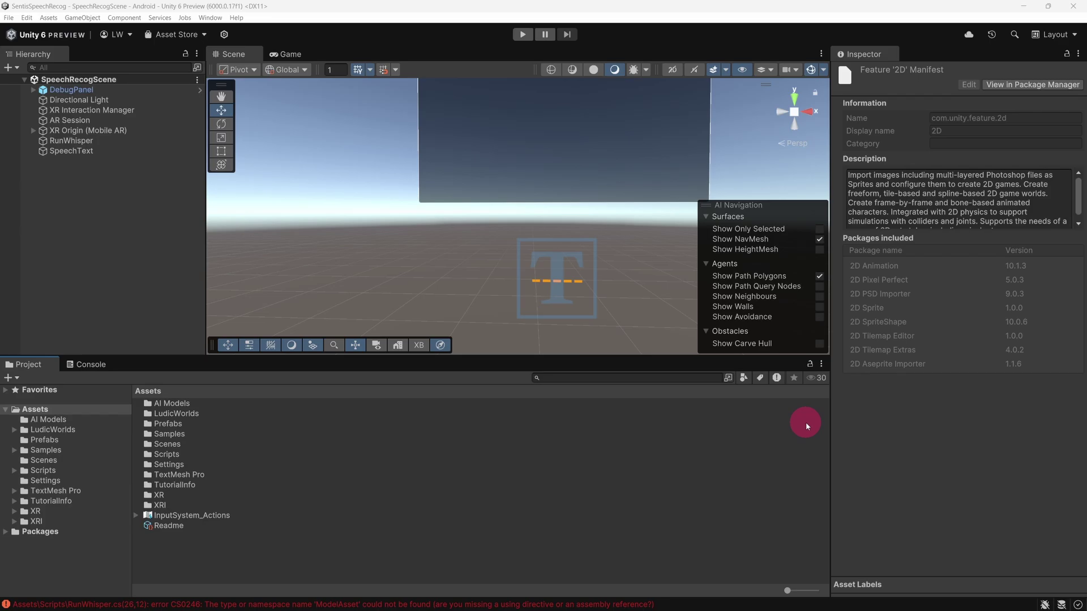
# Install Sentis 2.0.0 from the Unity Registry in Package Manager after checking its version history.
pyautogui.click(210, 18)
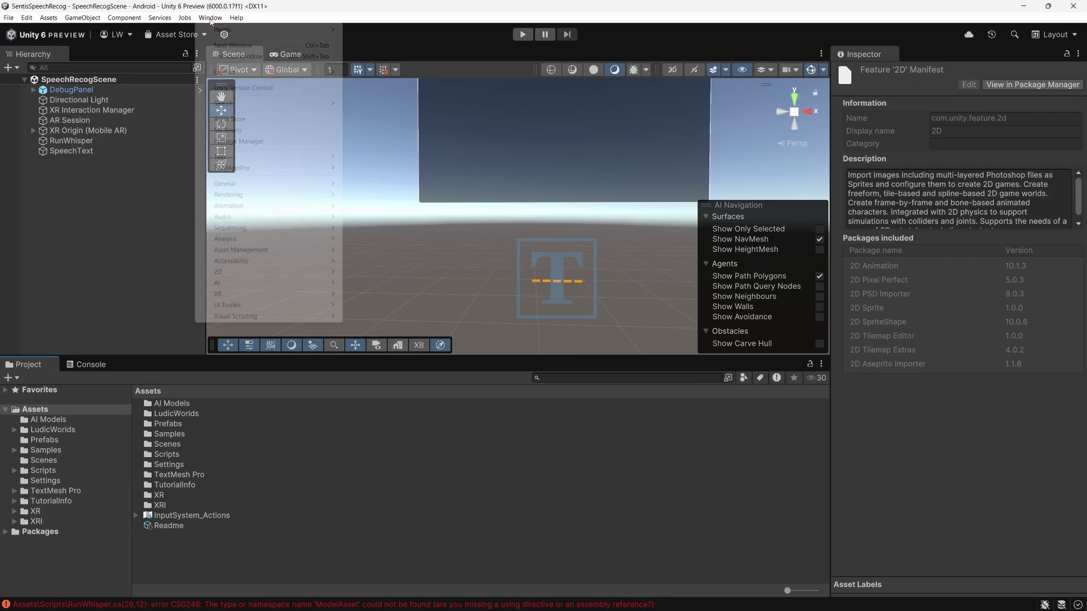
pyautogui.click(288, 142)
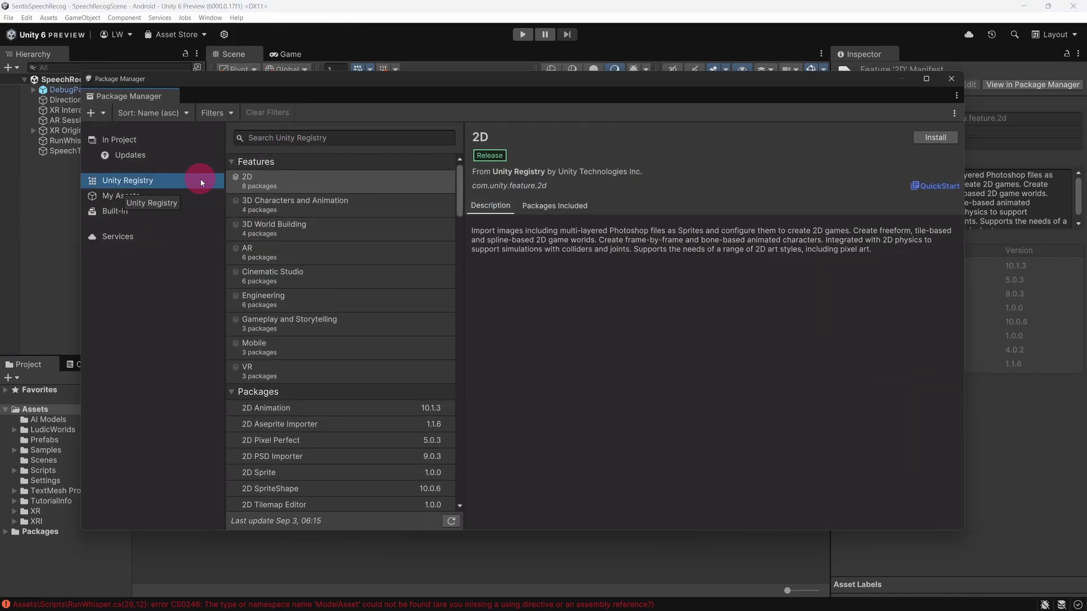
pyautogui.moveTo(453, 191); pyautogui.dragTo(453, 410)
pyautogui.click(406, 319)
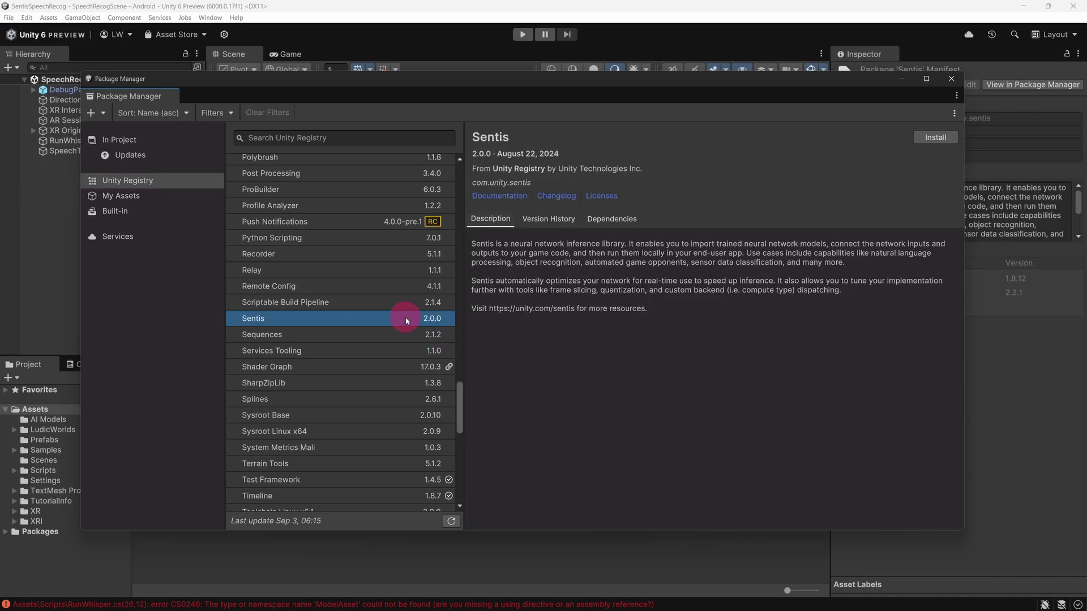
pyautogui.click(548, 219)
pyautogui.click(481, 249)
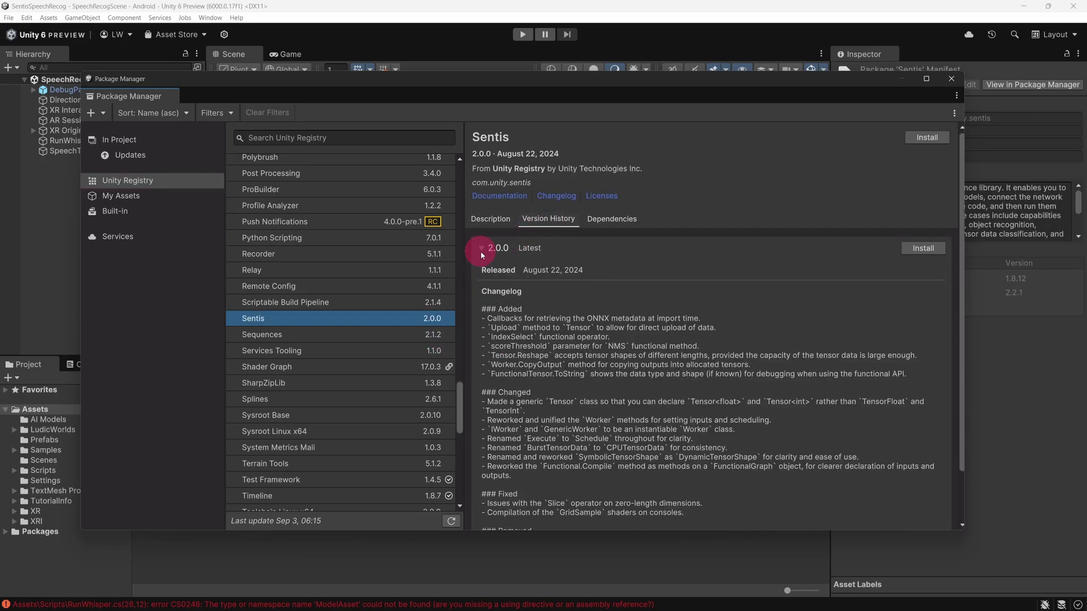
pyautogui.click(939, 141)
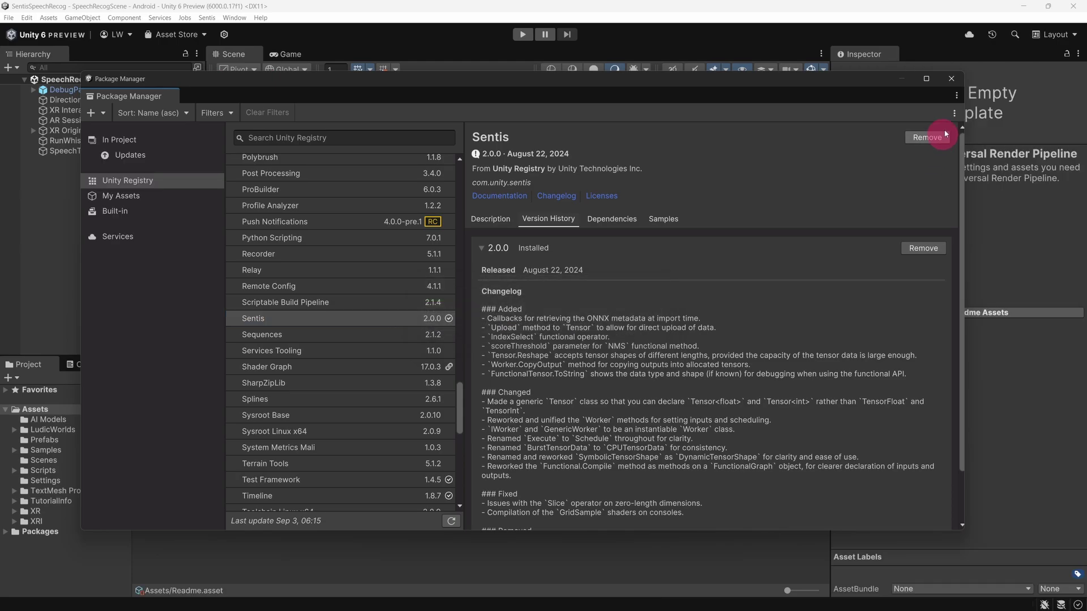
pyautogui.click(951, 79)
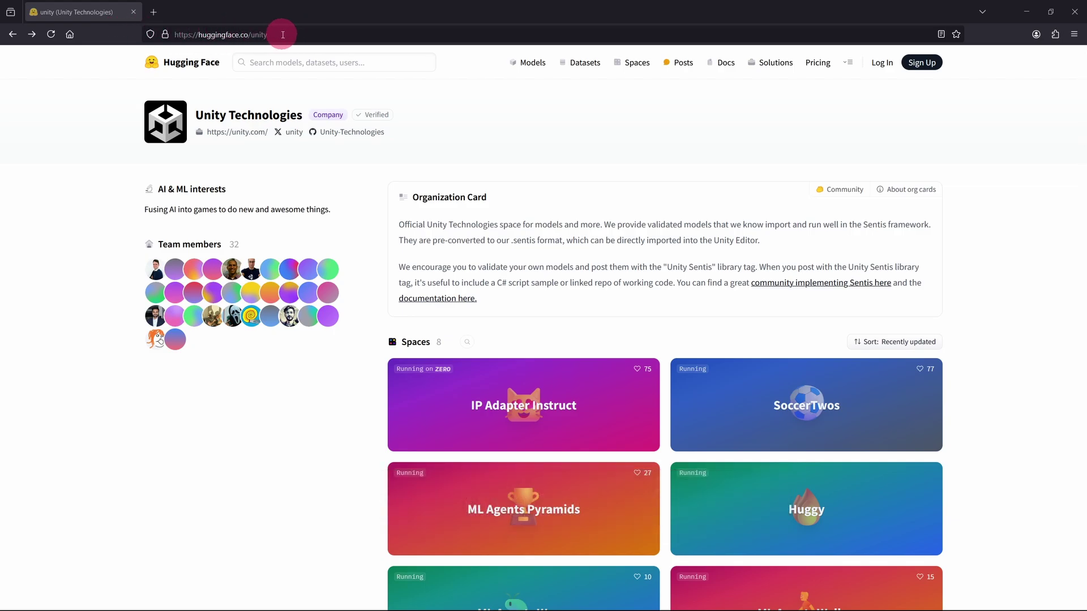
# Open unity/sentis-whisper-tiny from Unity's Hugging Face models list and view its Files and versions.
pyautogui.moveTo(1082, 85); pyautogui.dragTo(1073, 384)
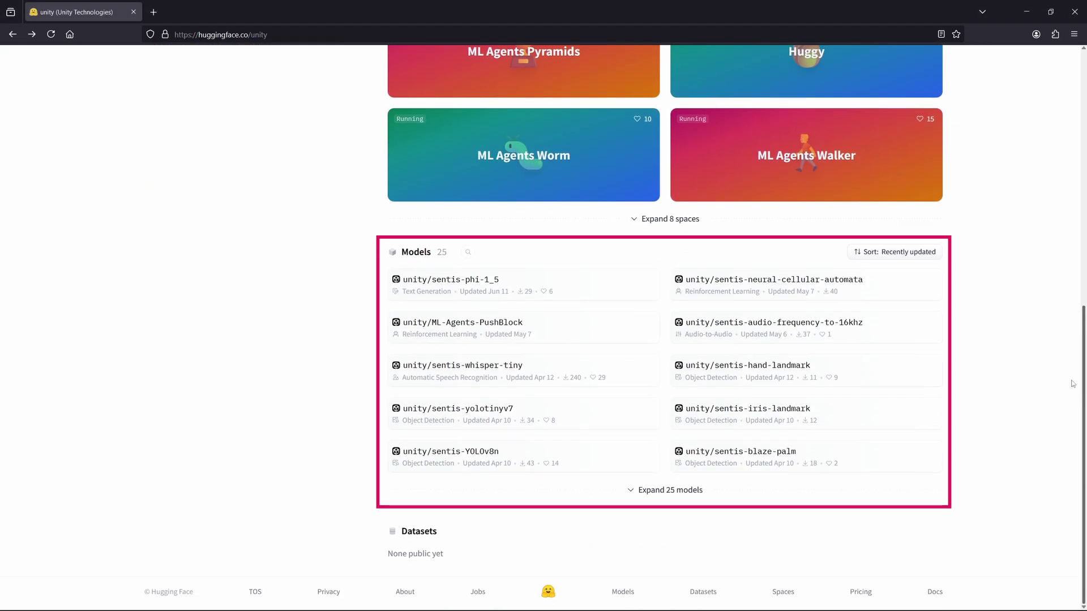
pyautogui.click(1072, 384)
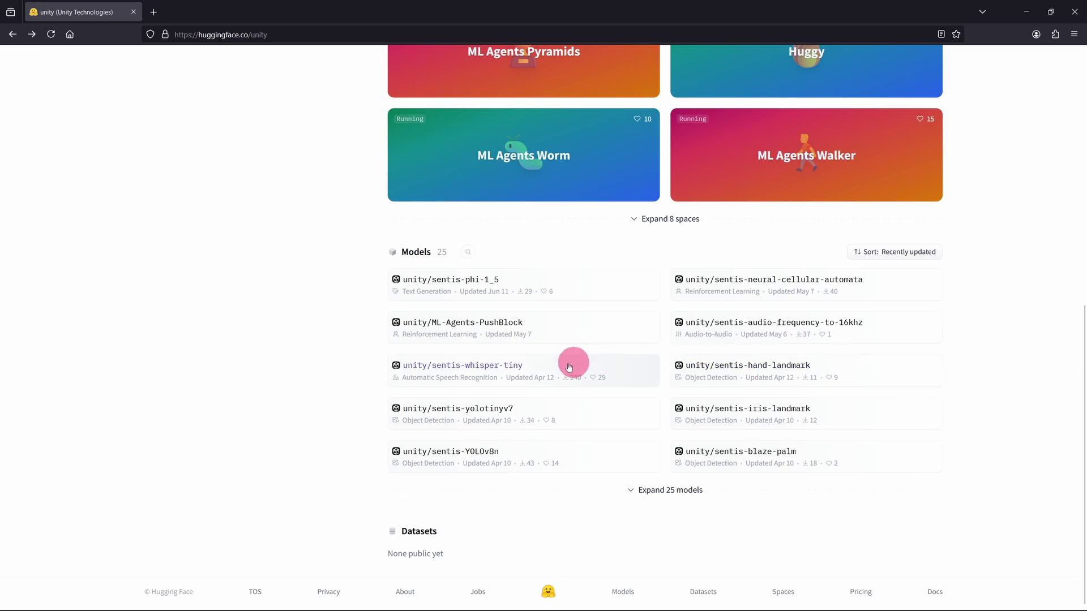
pyautogui.click(510, 365)
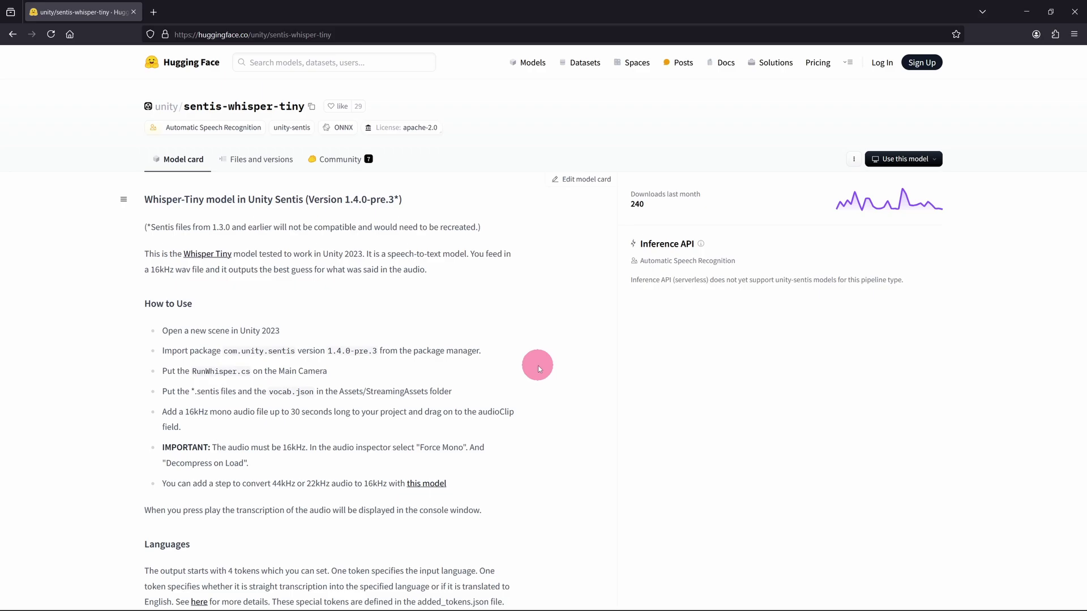
pyautogui.click(277, 154)
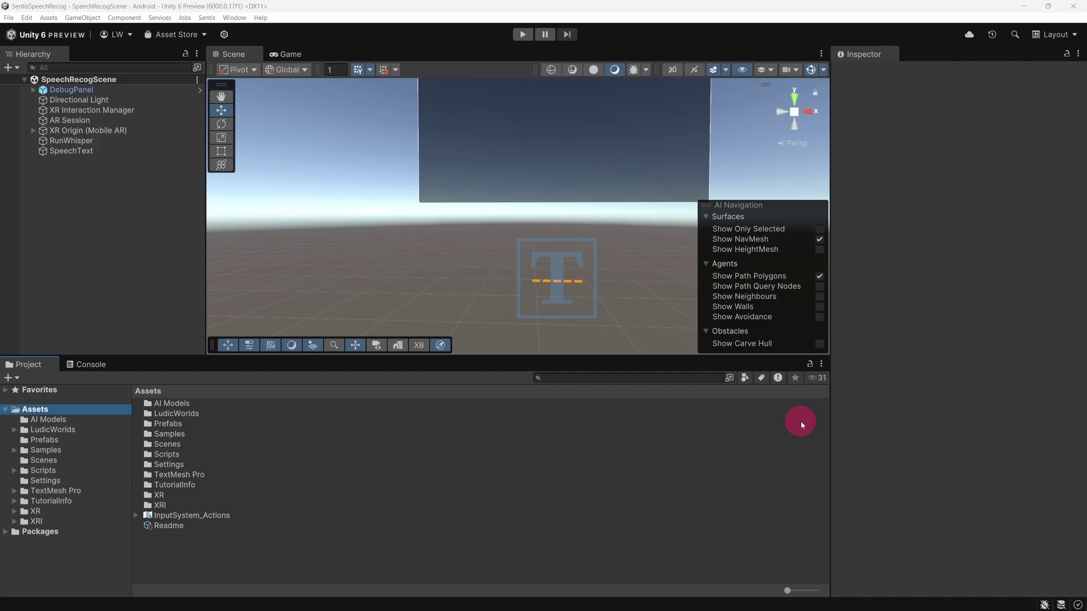
# Show the AI Models folder holding AudioDecoder_Tiny, AudioEncoder_Tiny, LogMelSepctro and vocab.
pyautogui.click(86, 420)
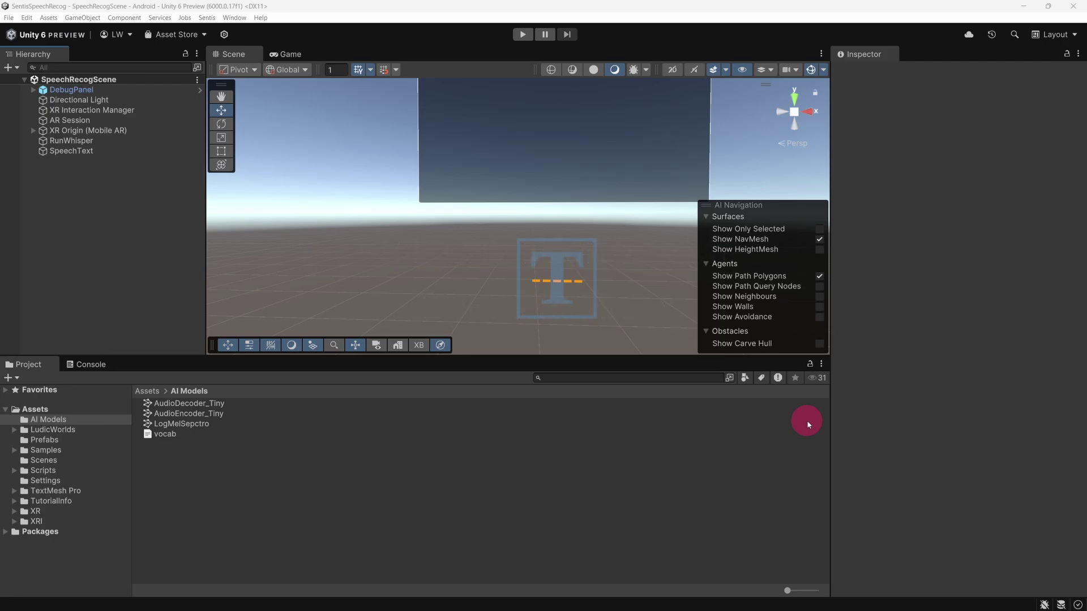
# Select XR Origin (Mobile AR), then the DebugPanel object in the Hierarchy.
pyautogui.click(158, 135)
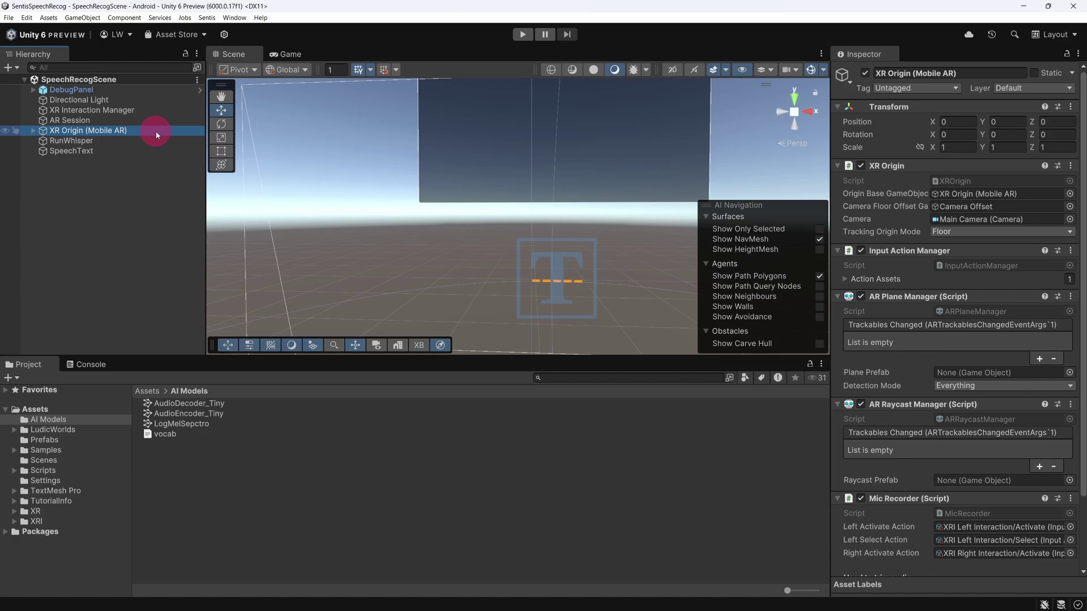
pyautogui.click(145, 92)
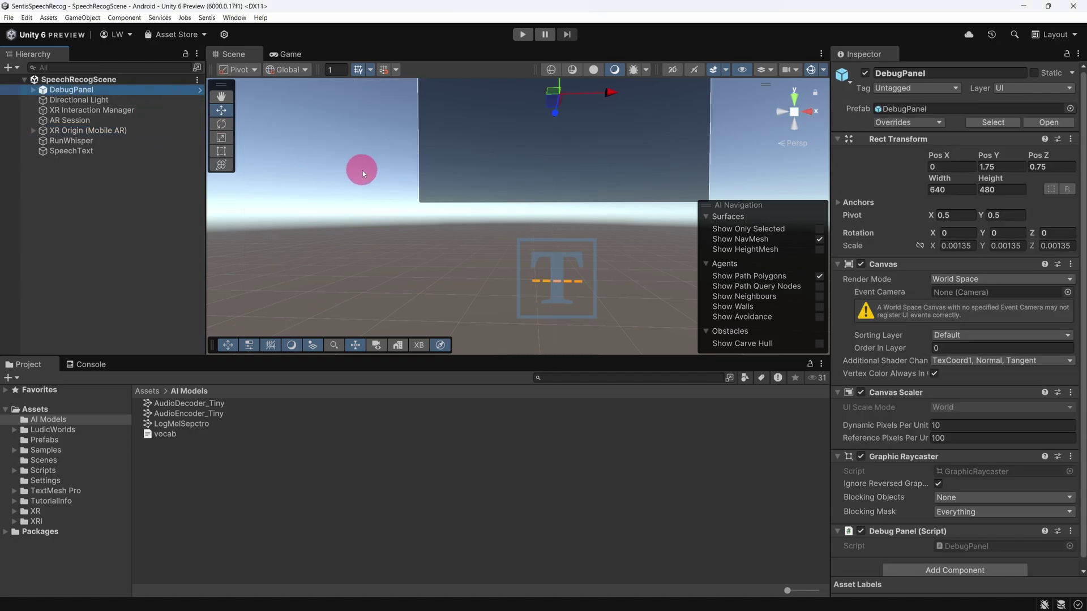
# Frame the DebugPanel, then download unity-debug-panel.zip from the Unity Debug Panel v1.0.1 release.
pyautogui.press('f')
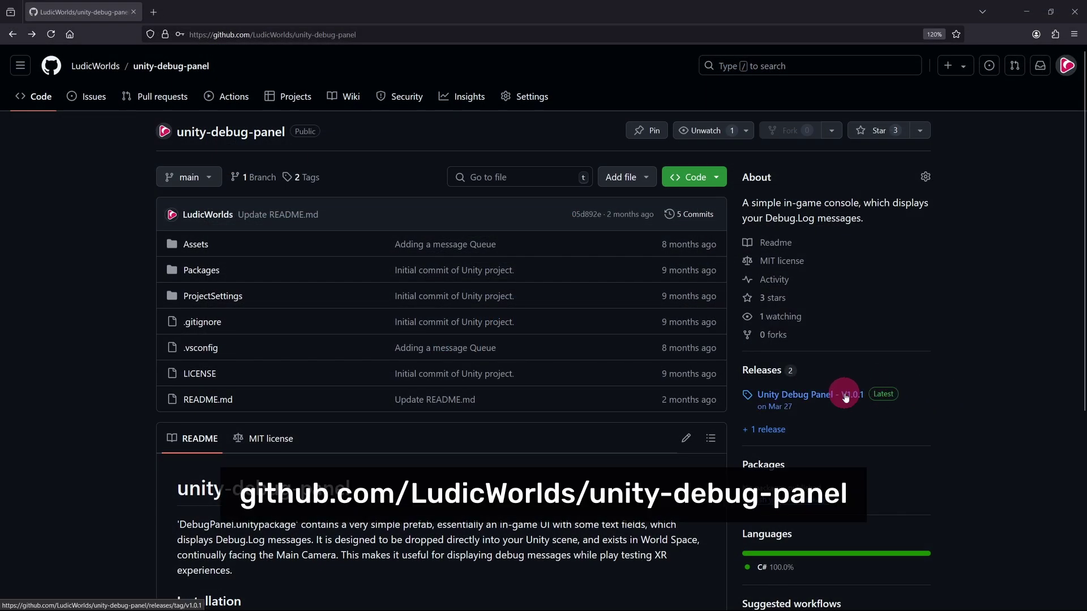
pyautogui.click(844, 392)
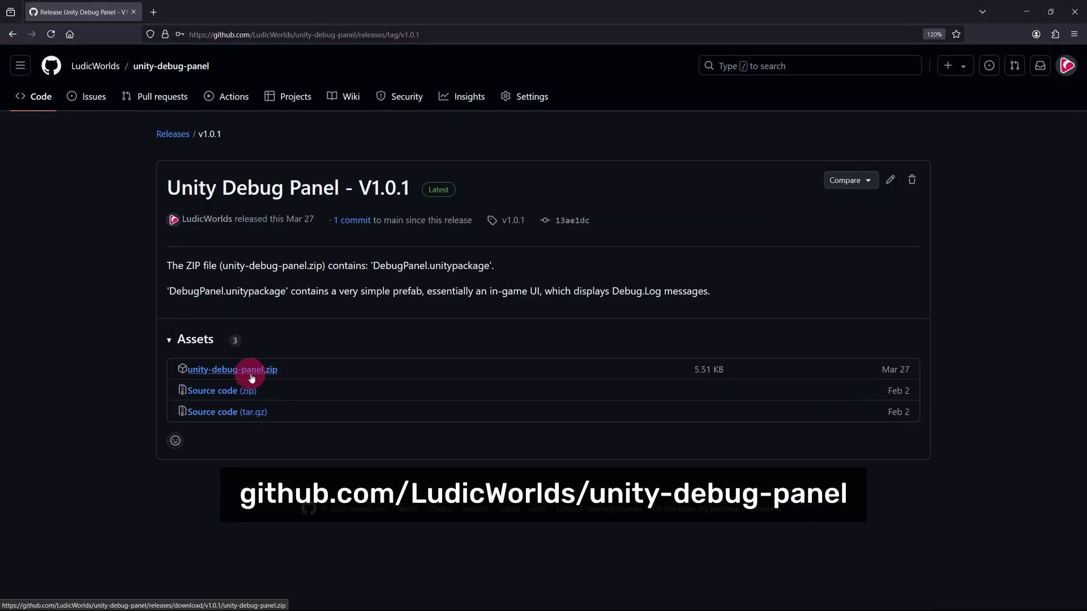
pyautogui.click(251, 376)
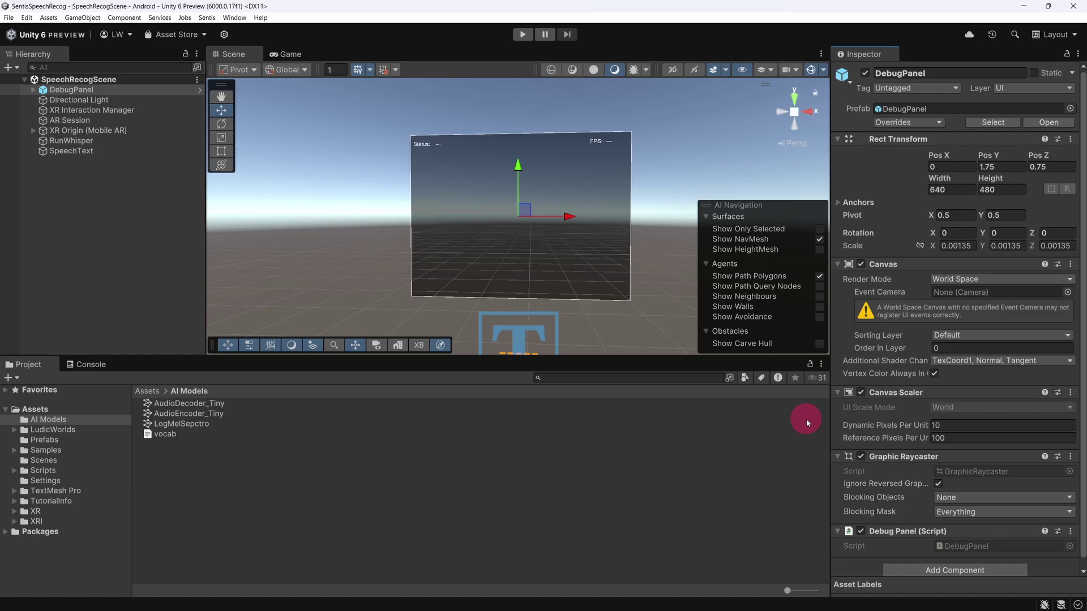
# Open MicRecorder.cs from XR Origin (Mobile AR)'s Mic Recorder component in Visual Studio.
pyautogui.click(79, 471)
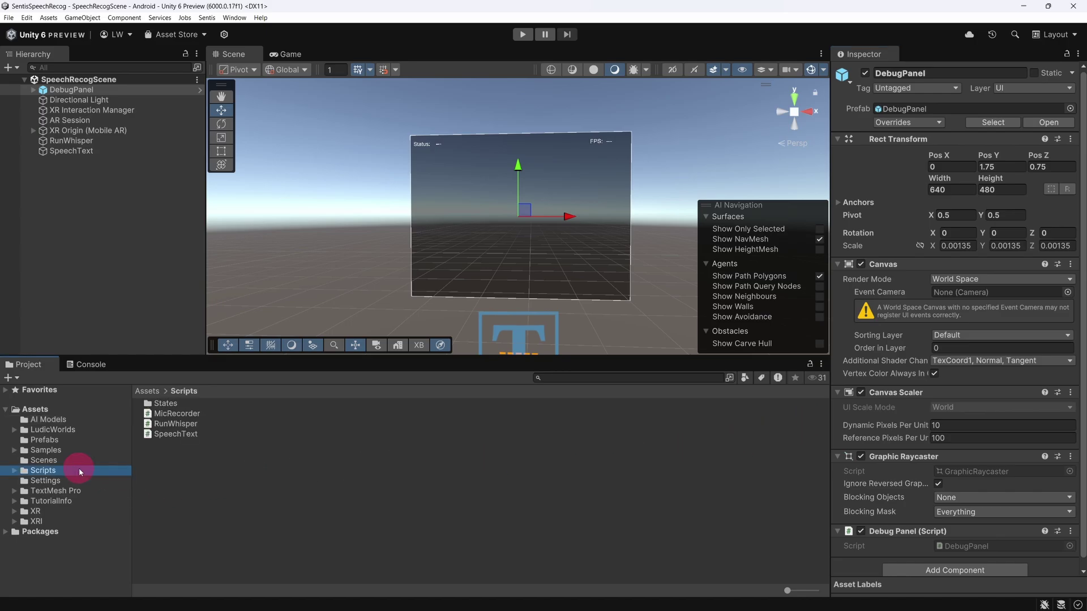
pyautogui.click(238, 417)
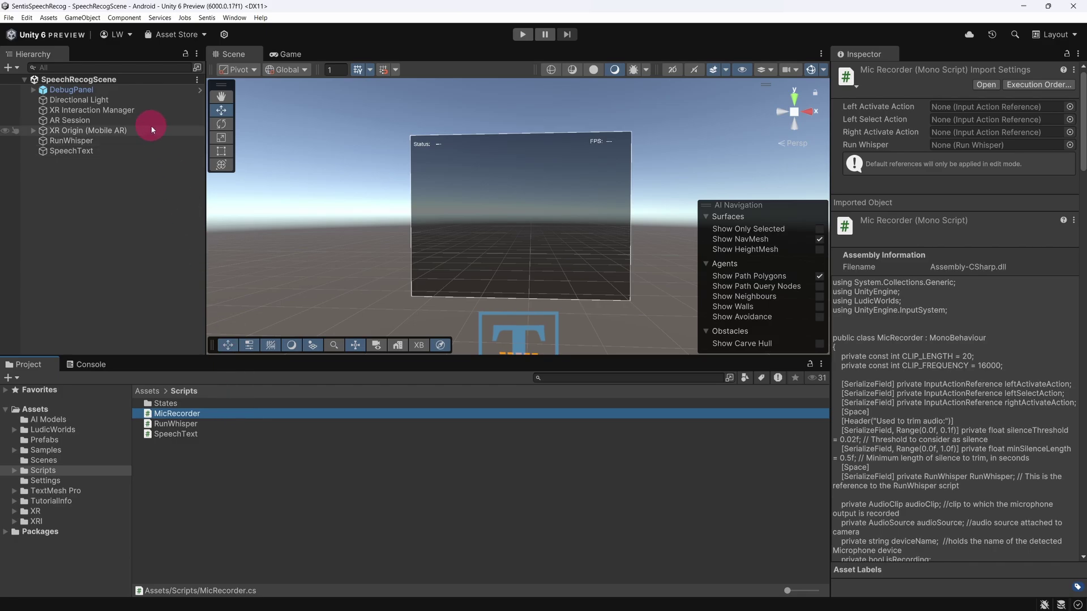
pyautogui.click(152, 129)
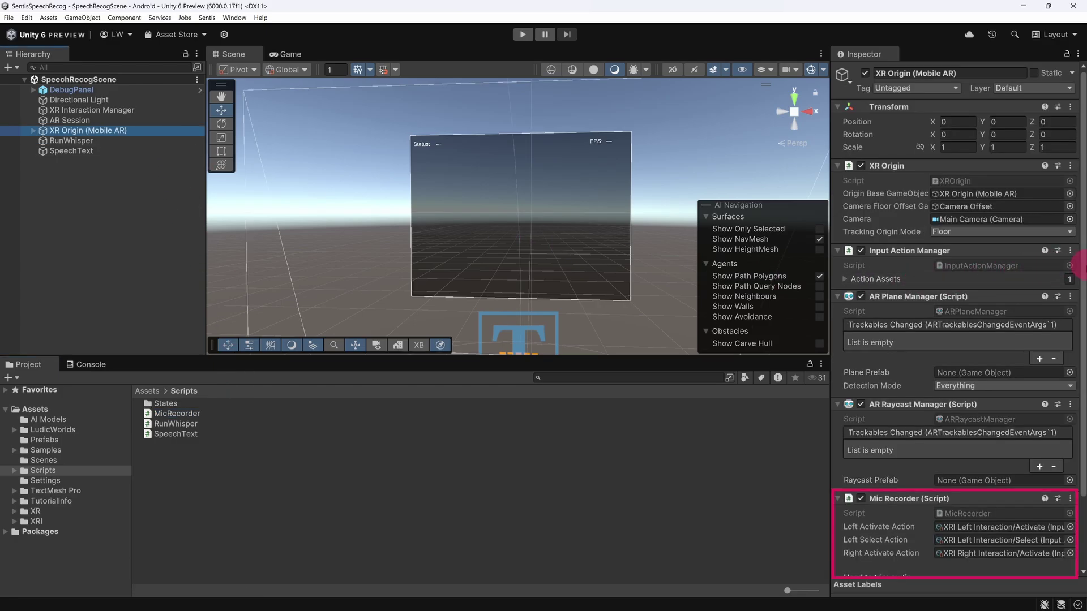
pyautogui.moveTo(1080, 275); pyautogui.dragTo(1076, 431)
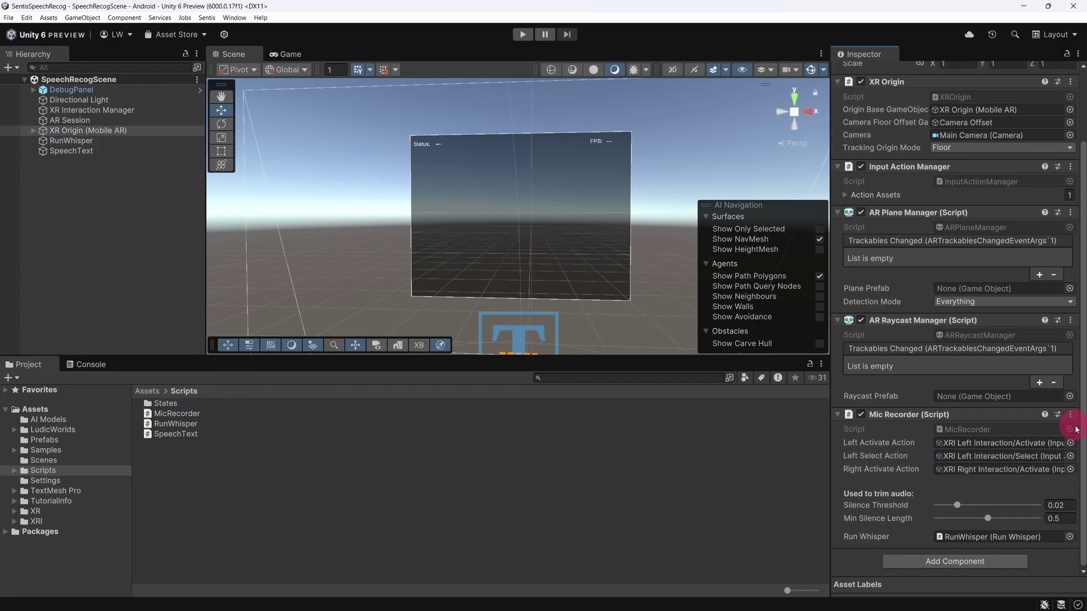
pyautogui.doubleClick(980, 429)
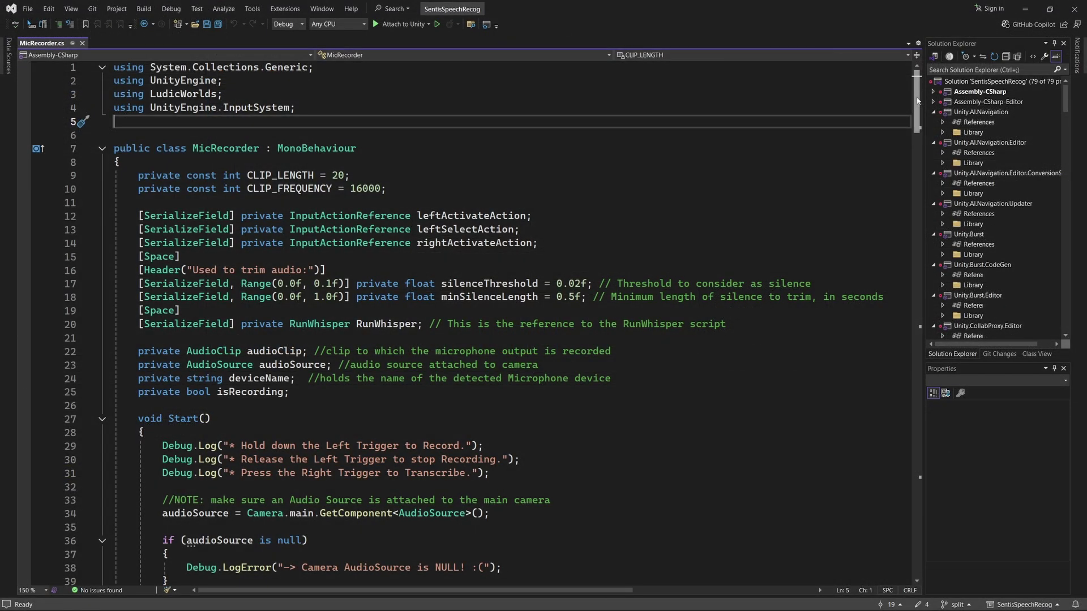
pyautogui.moveTo(918, 101); pyautogui.dragTo(929, 232)
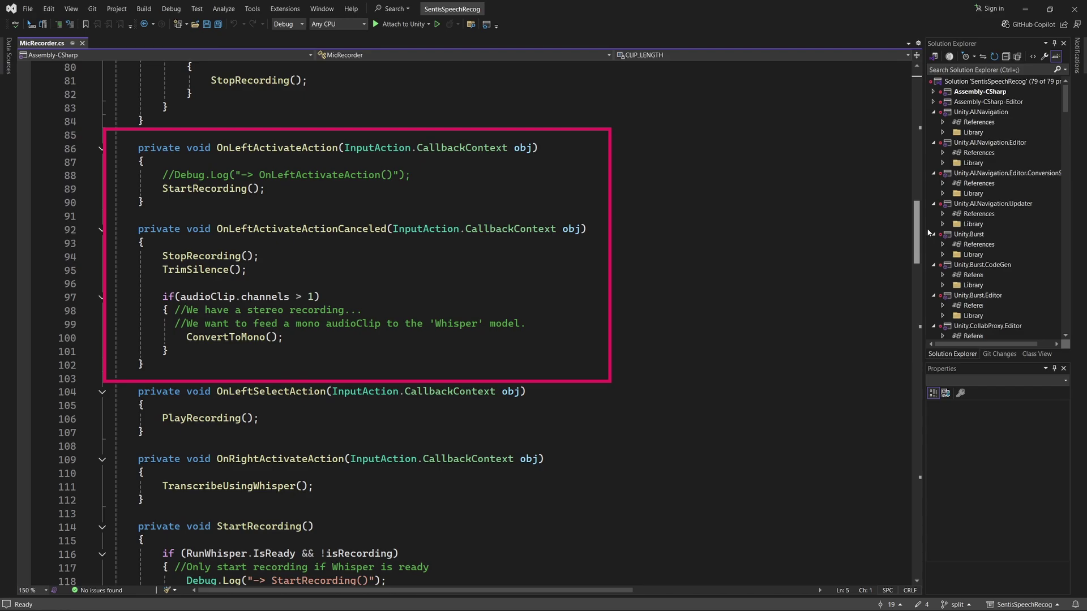
pyautogui.moveTo(929, 233); pyautogui.dragTo(904, 501)
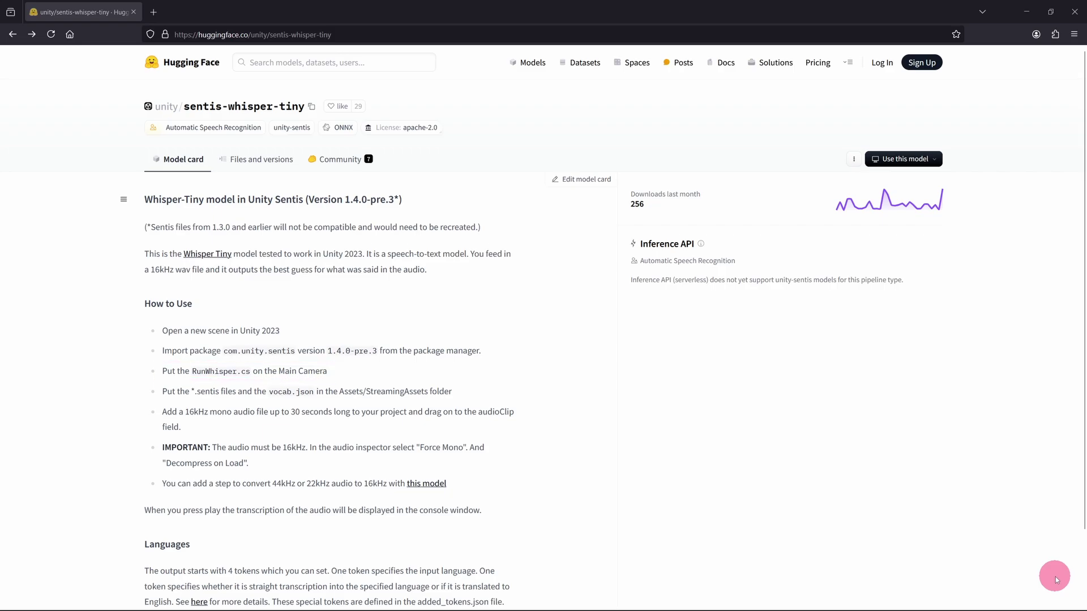
# Open RunWhisper.cs from the sentis-whisper-tiny model's Files and versions list and scroll through its code.
pyautogui.click(265, 159)
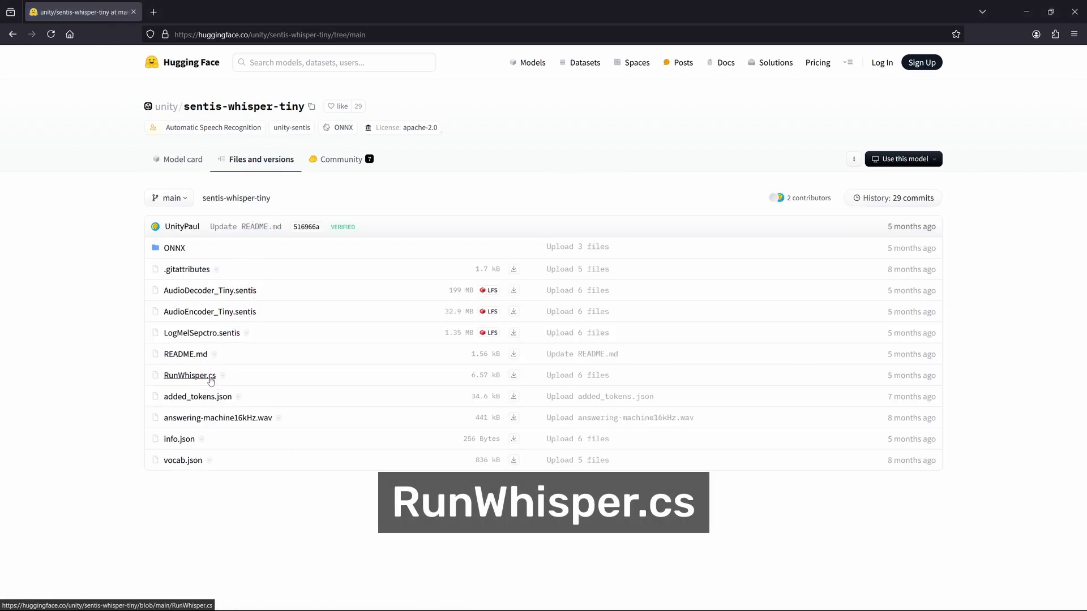
pyautogui.click(211, 378)
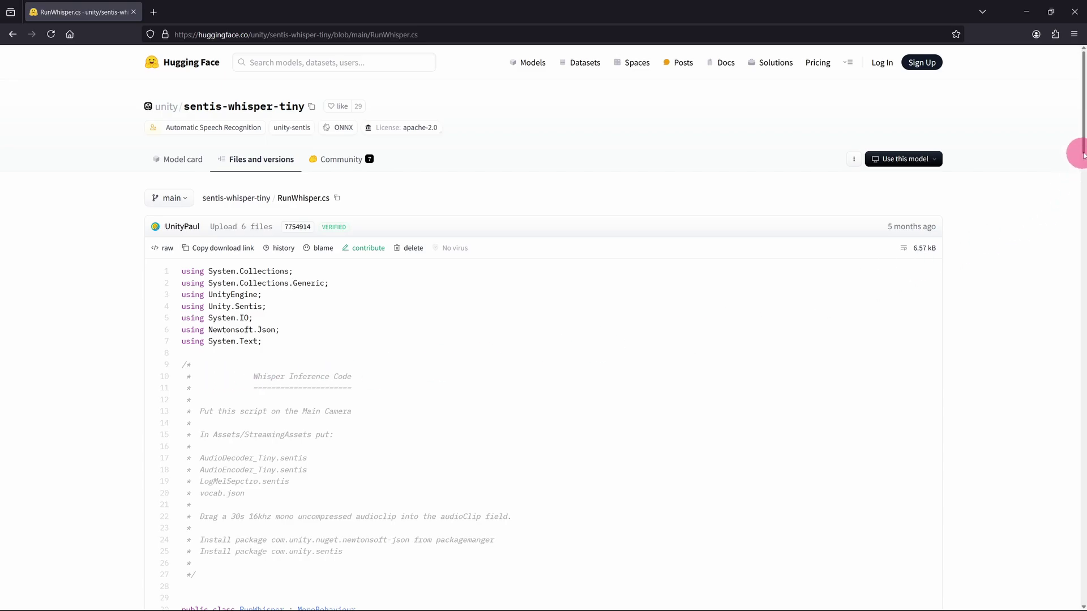
pyautogui.moveTo(1077, 148); pyautogui.dragTo(1072, 566)
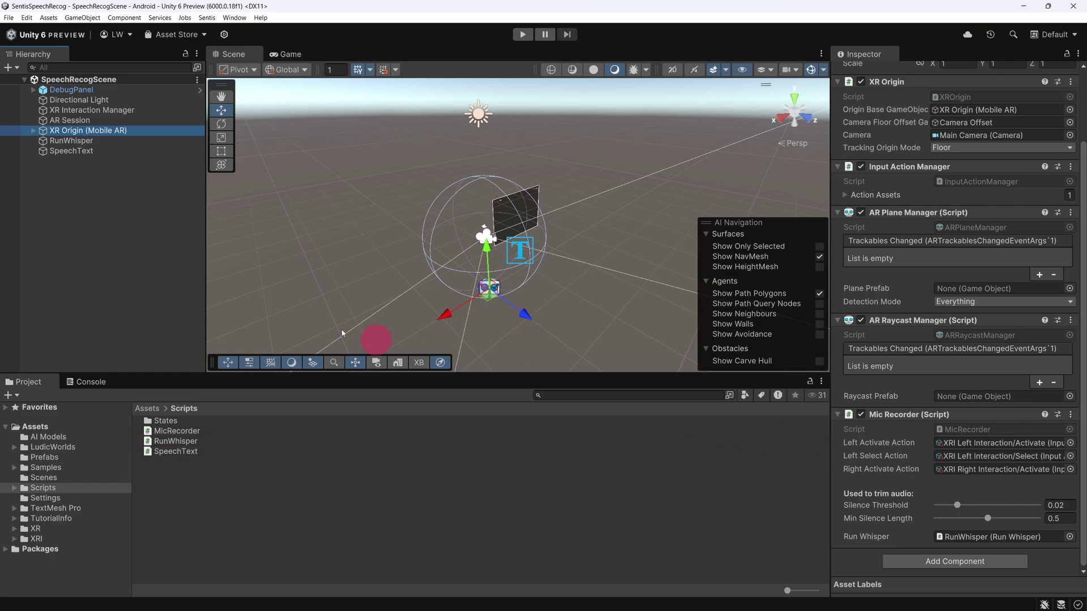
# Check RunWhisper's references to the LogMelSepctro, AudioEncoder_Tiny and AudioDecoder_Tiny models and vocab file.
pyautogui.click(173, 141)
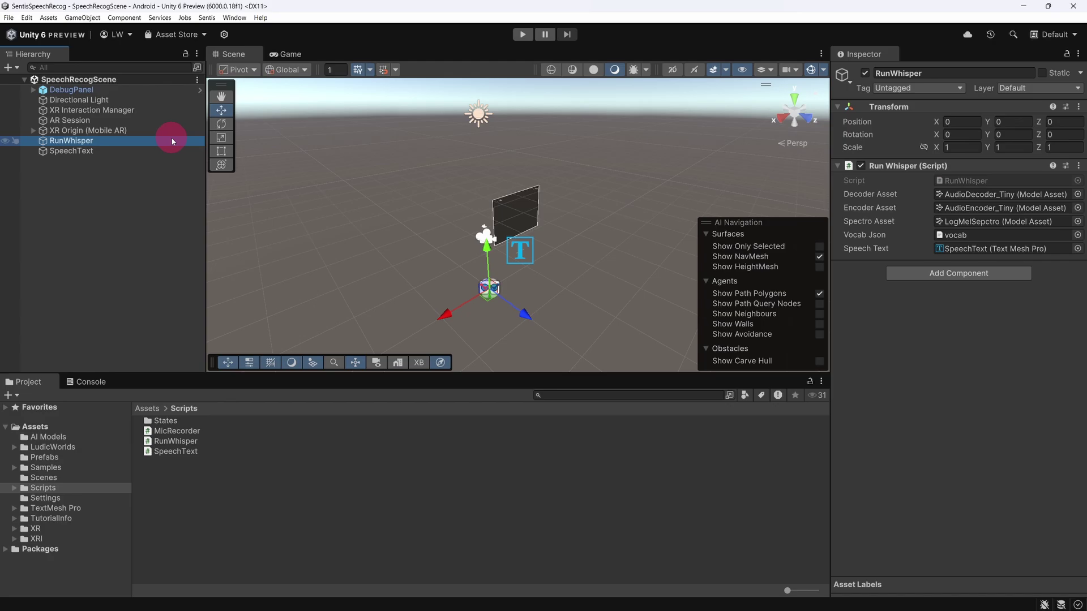
pyautogui.click(1068, 225)
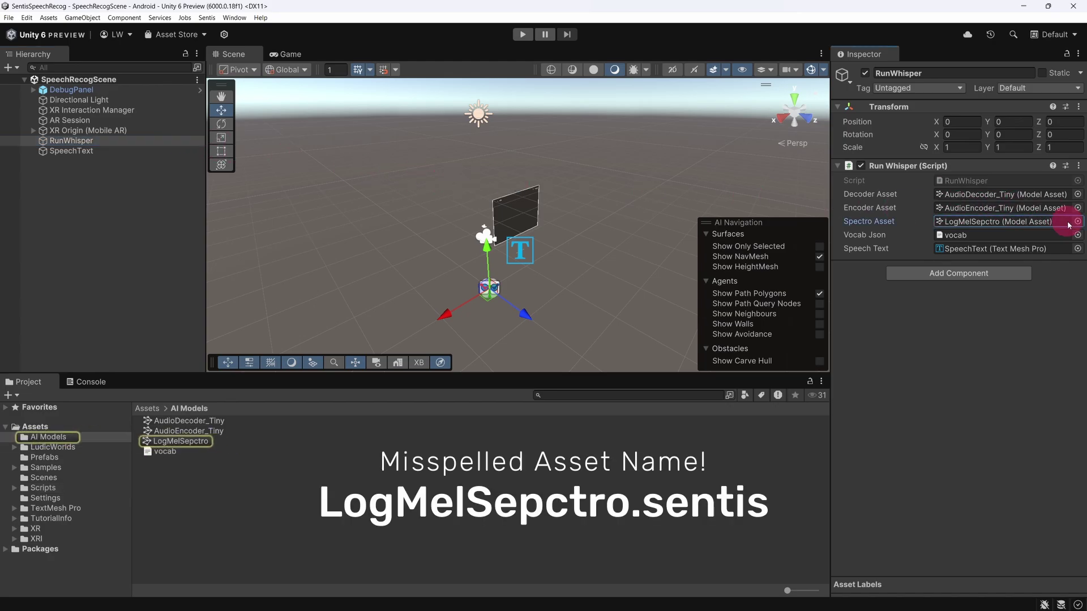
pyautogui.click(1055, 209)
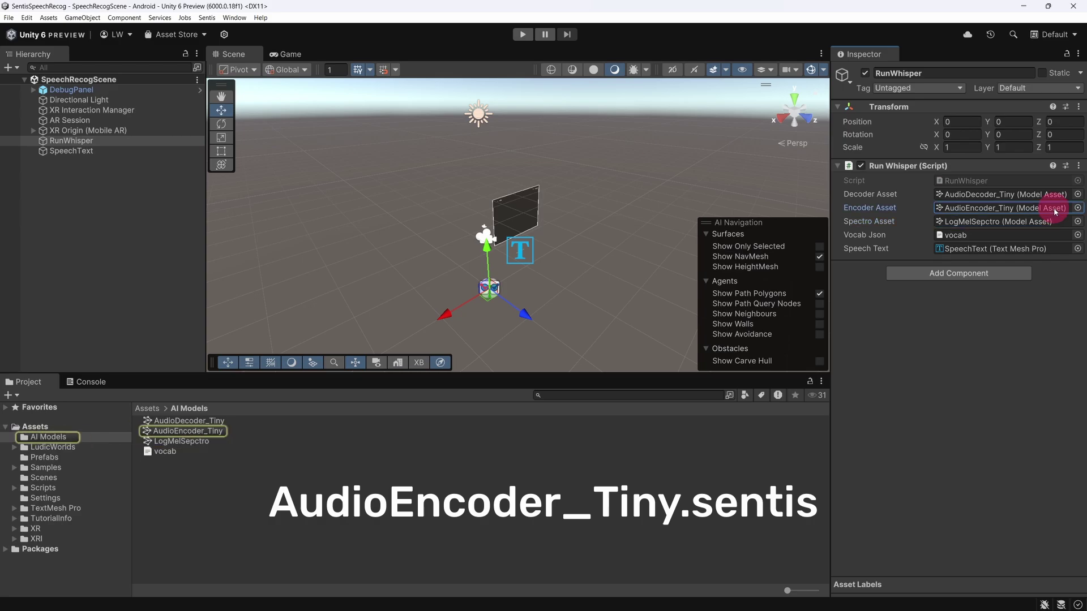
pyautogui.click(1055, 196)
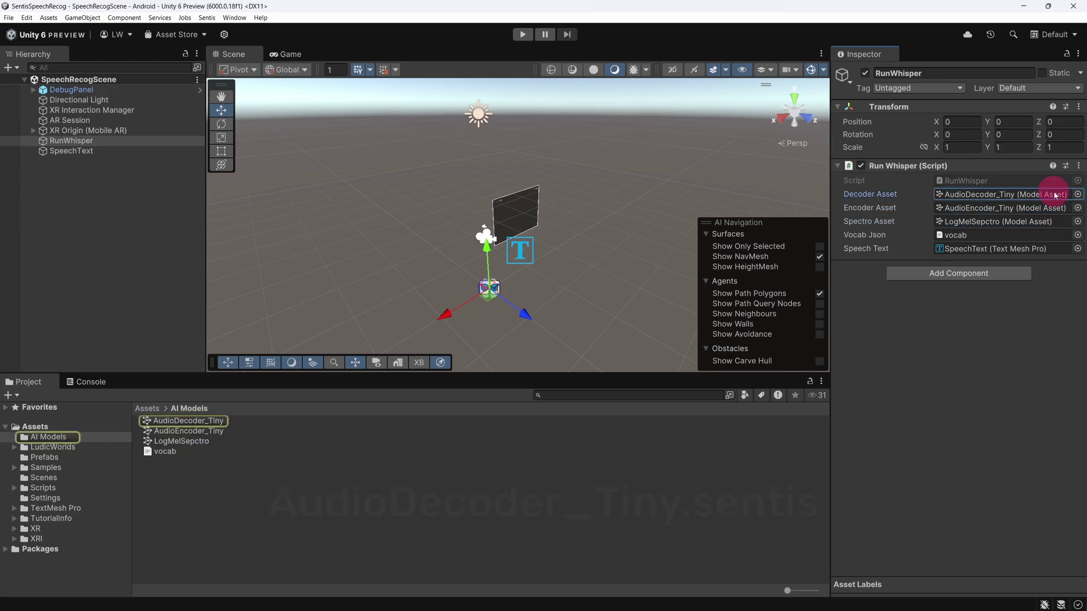
pyautogui.click(1053, 233)
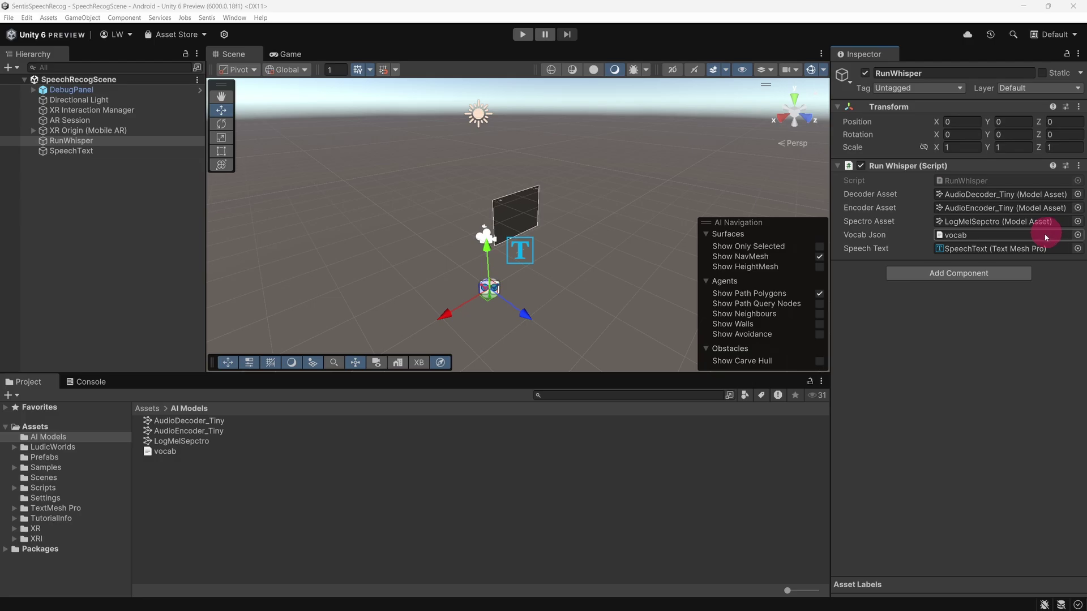
# Locate the referenced SpeechText object and frame it in a level front view.
pyautogui.doubleClick(1007, 247)
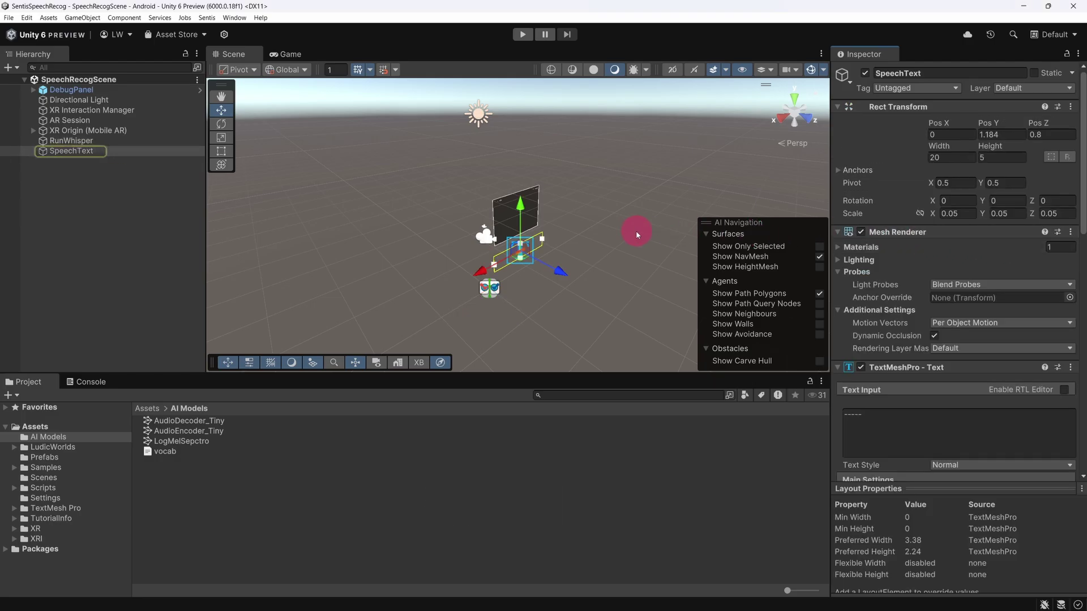
pyautogui.press('f')
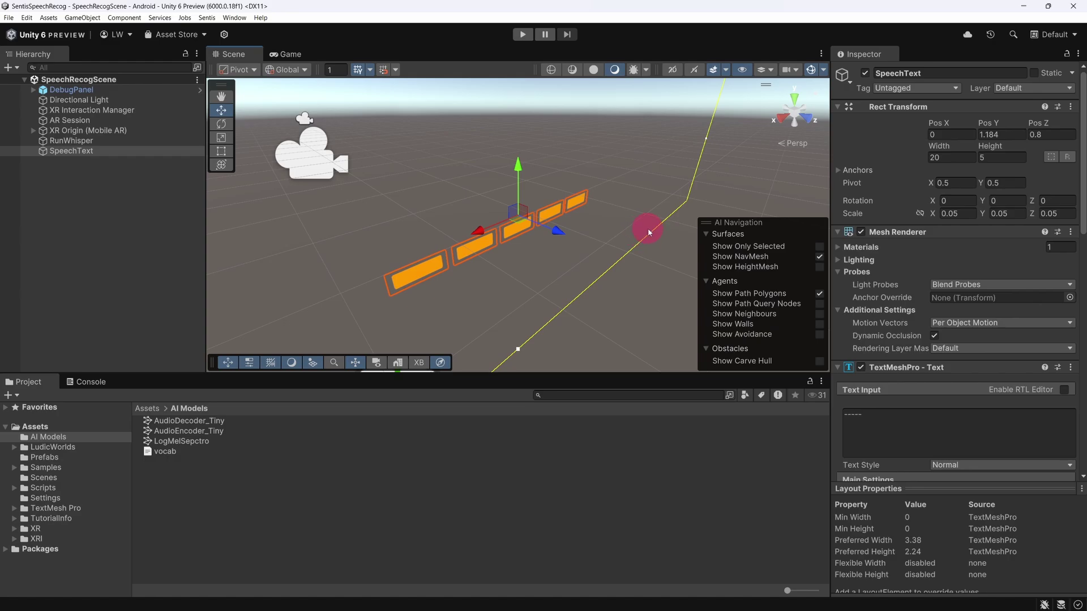
pyautogui.keyDown('alt'); pyautogui.moveTo(648, 229); pyautogui.dragTo(473, 129); pyautogui.keyUp('alt')
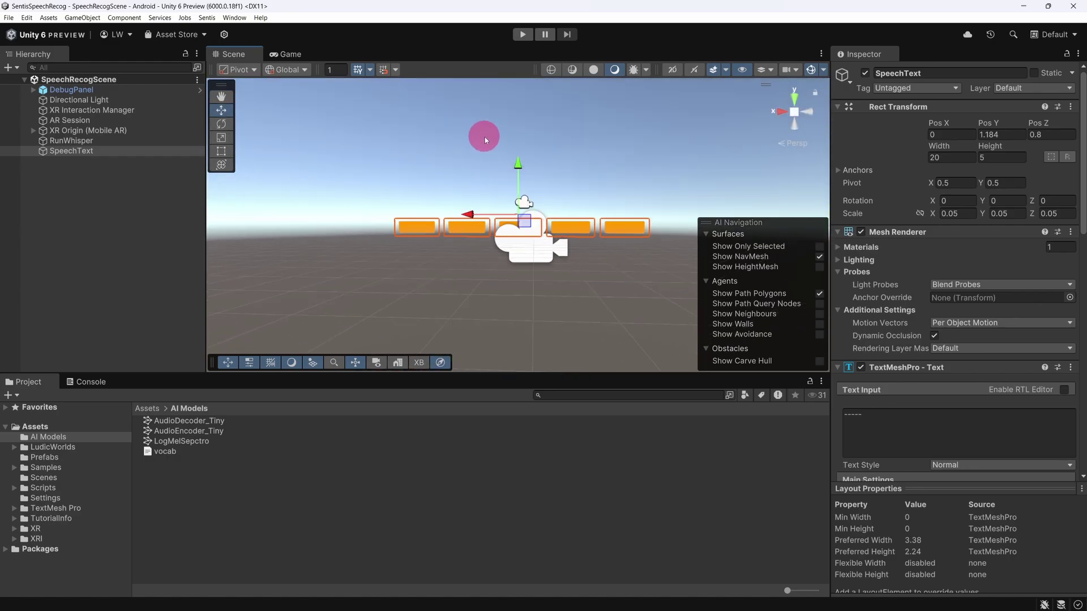
# Open the RunWhisper script in Visual Studio from the component's Script field.
pyautogui.click(176, 144)
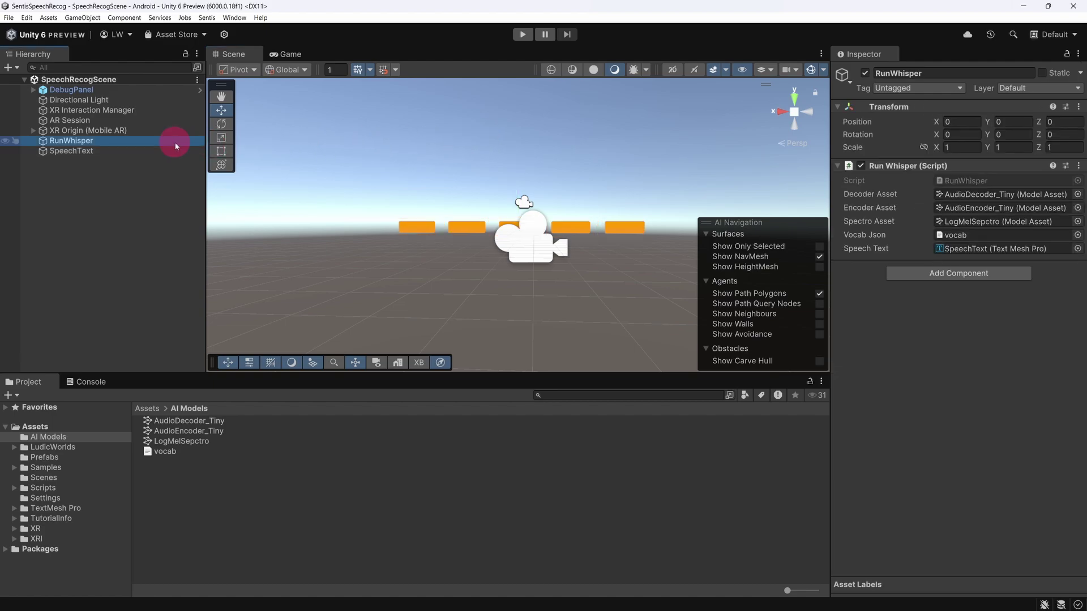
pyautogui.click(963, 181)
pyautogui.click(962, 181)
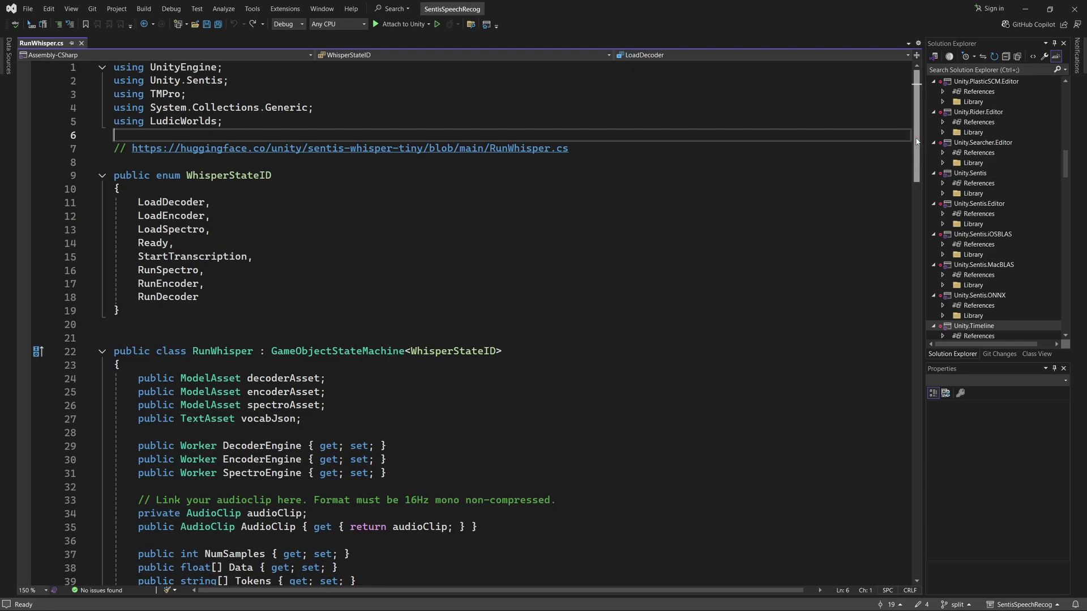
# Scroll RunWhisper.cs to InitStates and bring up code actions for RunEncoderState on line 76.
pyautogui.moveTo(917, 141); pyautogui.dragTo(957, 288)
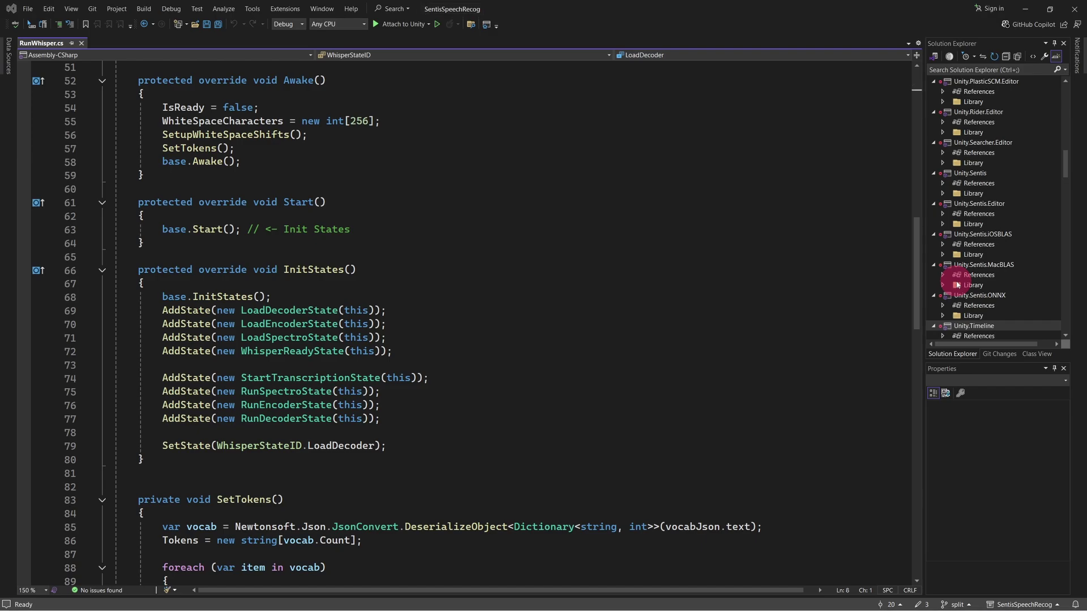
pyautogui.rightClick(277, 405)
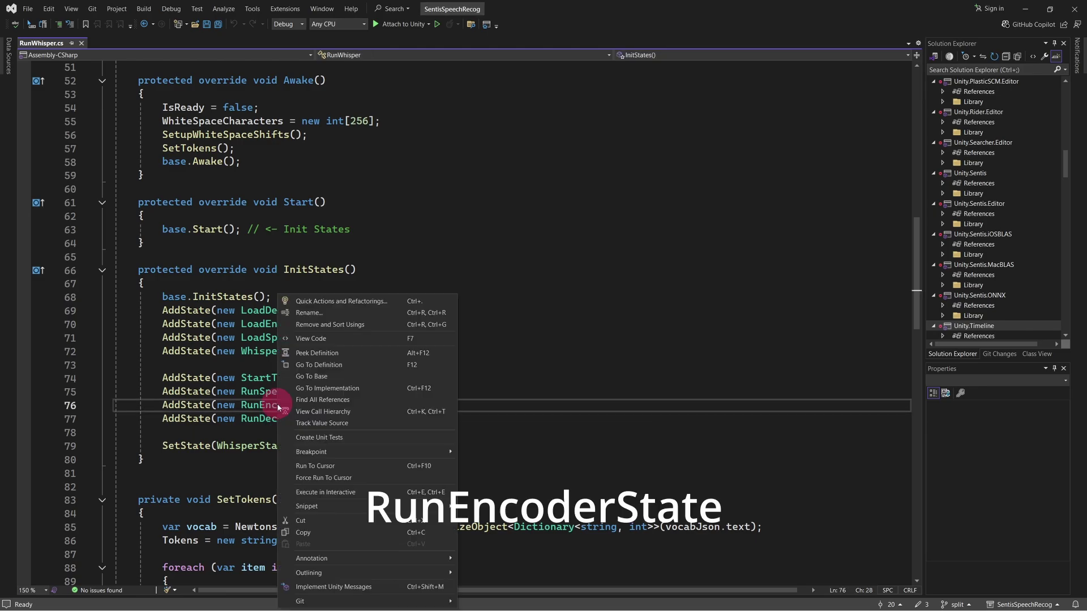
# Go to the RunEncoderState definition and scroll down through its Update, StartModel and ExecuteLayer methods.
pyautogui.click(339, 366)
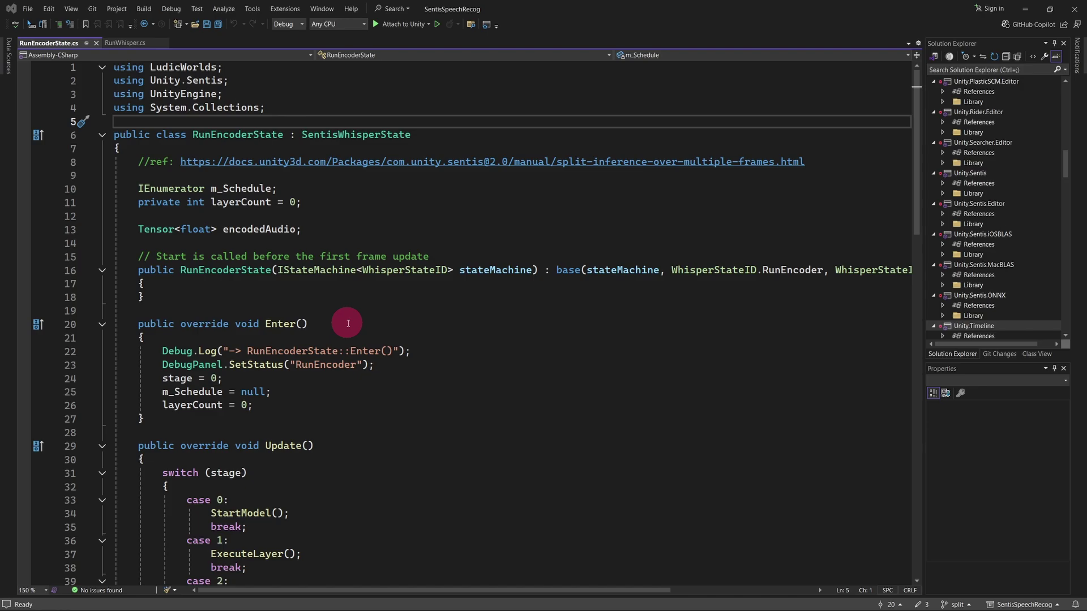
pyautogui.moveTo(917, 203); pyautogui.dragTo(897, 323)
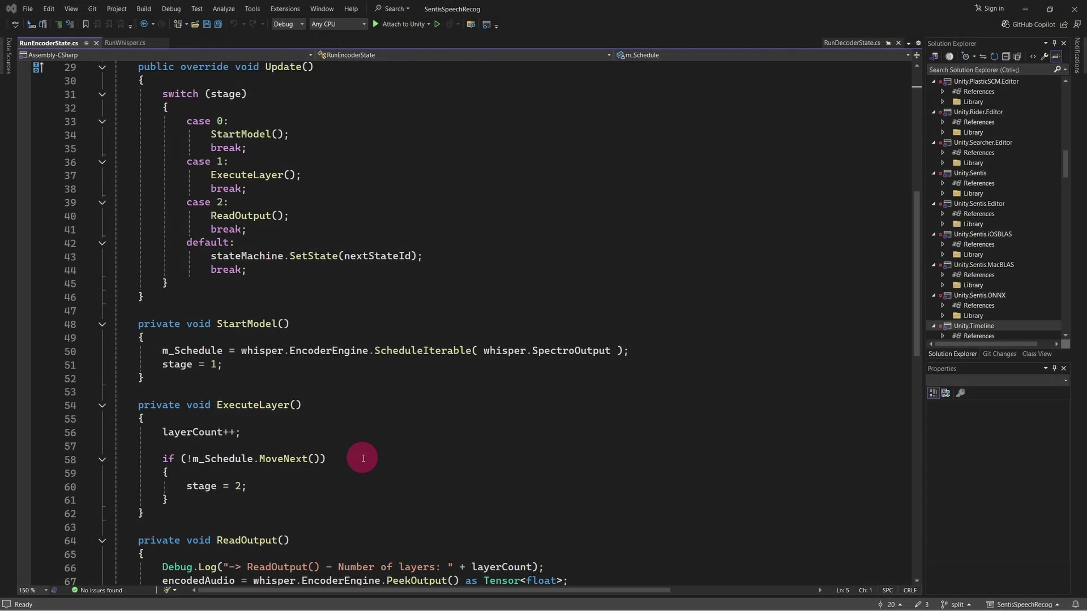
# Jump from RunWhisper.cs to the RunDecoderState class definition.
pyautogui.click(136, 43)
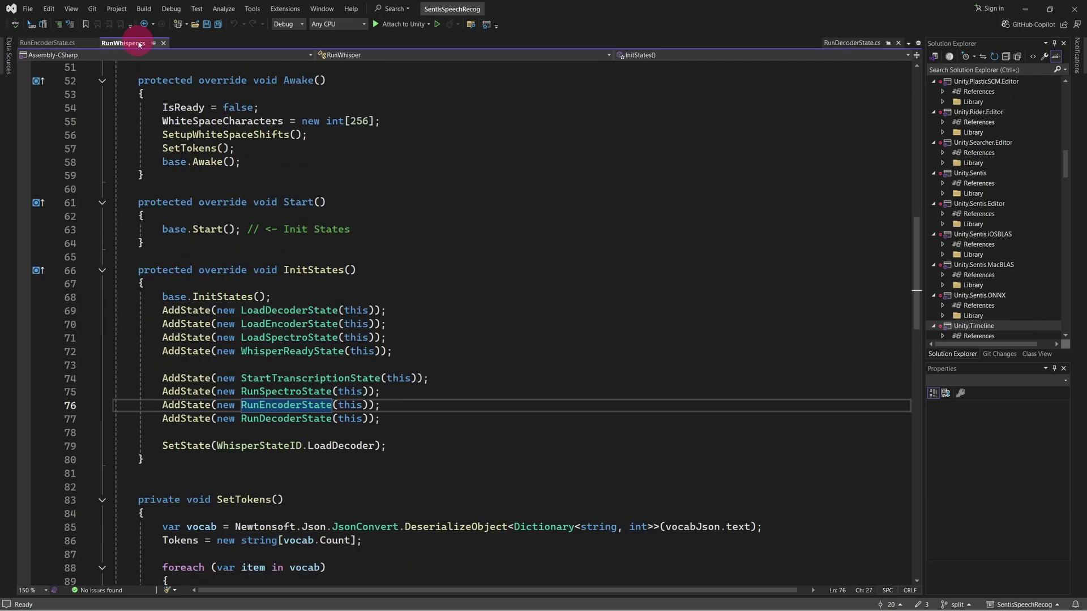
pyautogui.rightClick(310, 419)
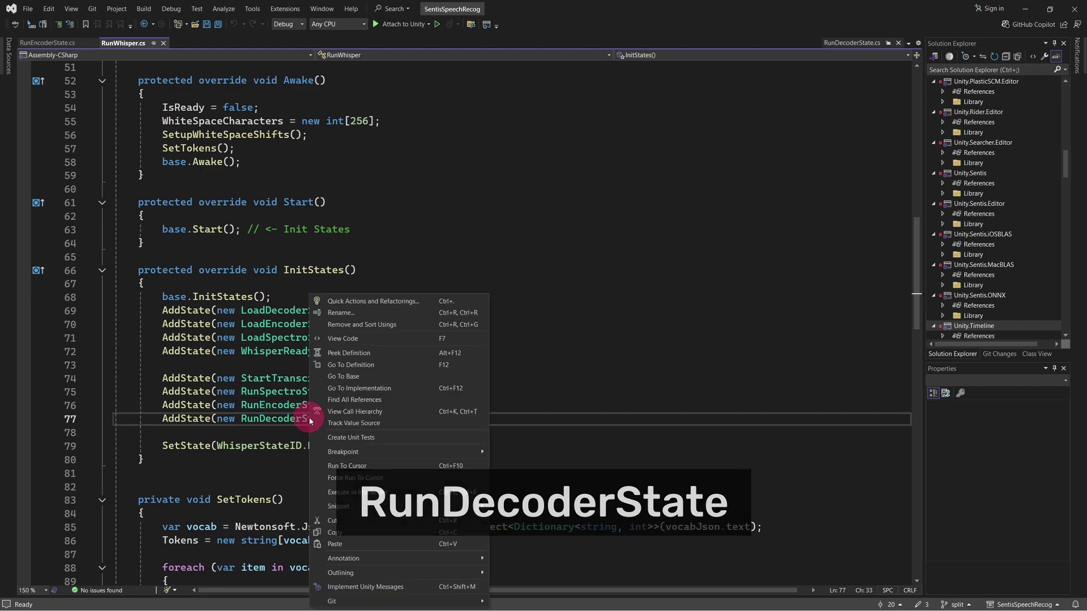
pyautogui.click(361, 364)
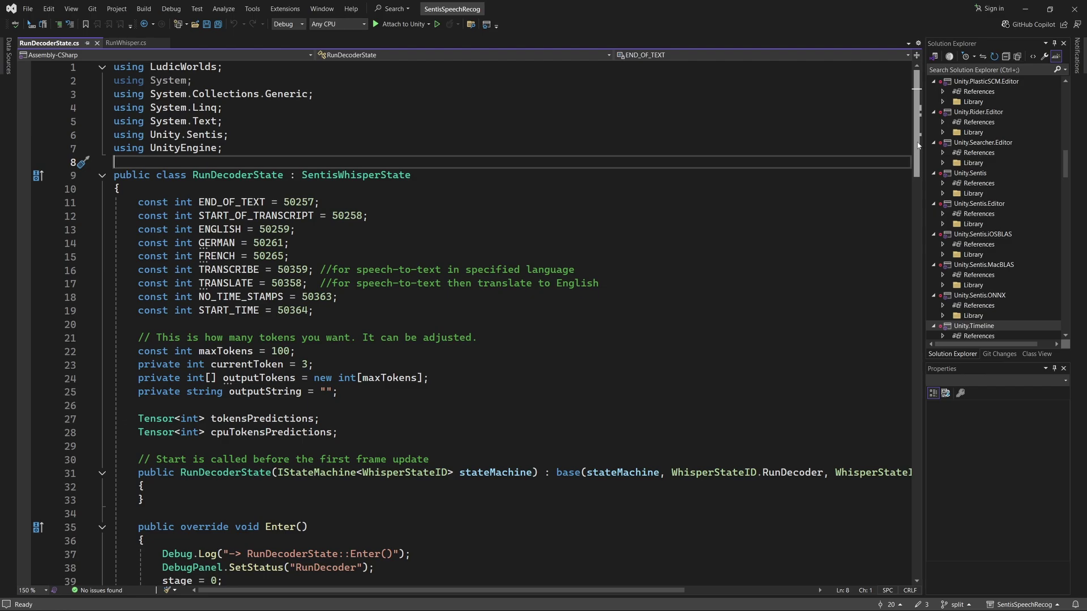
# Scroll through ExecuteDecoder, where transcribed text is written to SpeechText in orange.
pyautogui.moveTo(918, 145); pyautogui.dragTo(921, 240)
pyautogui.moveTo(921, 237); pyautogui.dragTo(926, 284)
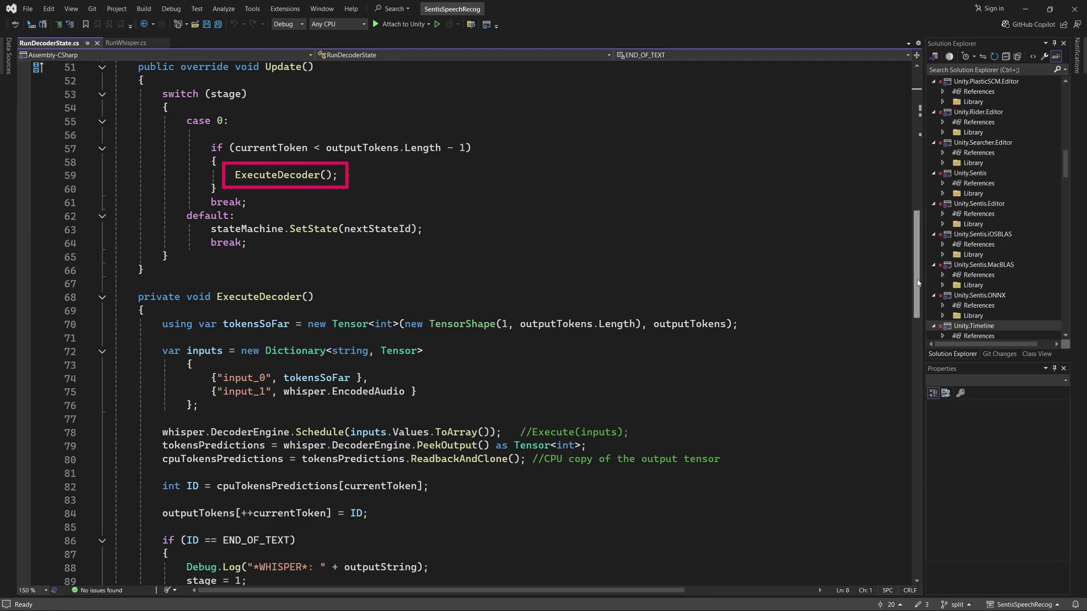
pyautogui.moveTo(918, 283); pyautogui.dragTo(924, 331)
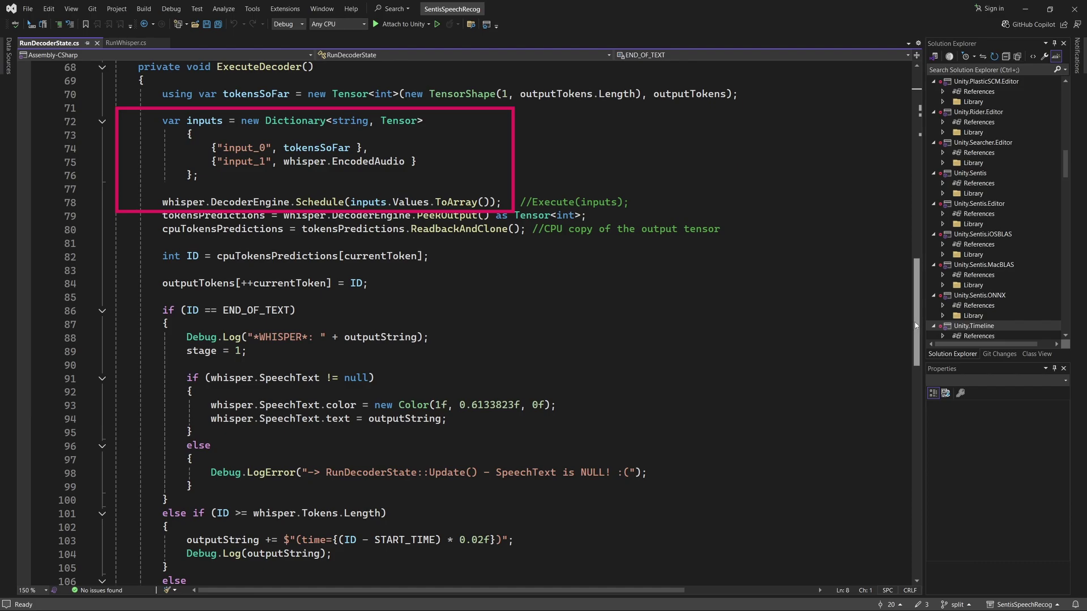
pyautogui.moveTo(917, 326); pyautogui.dragTo(912, 358)
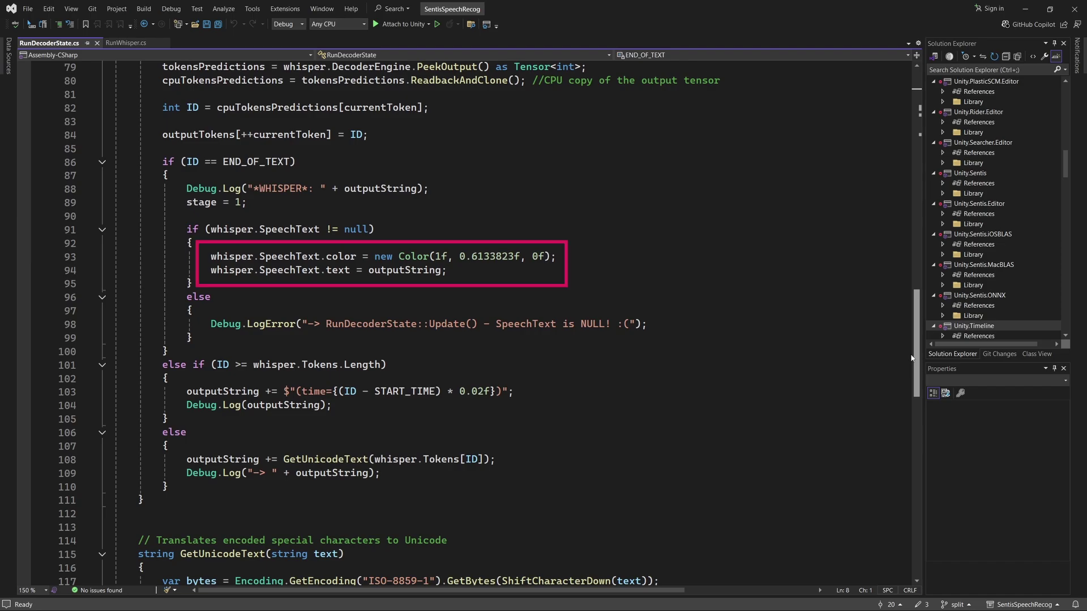
pyautogui.moveTo(911, 358); pyautogui.dragTo(917, 424)
pyautogui.moveTo(917, 424); pyautogui.dragTo(918, 436)
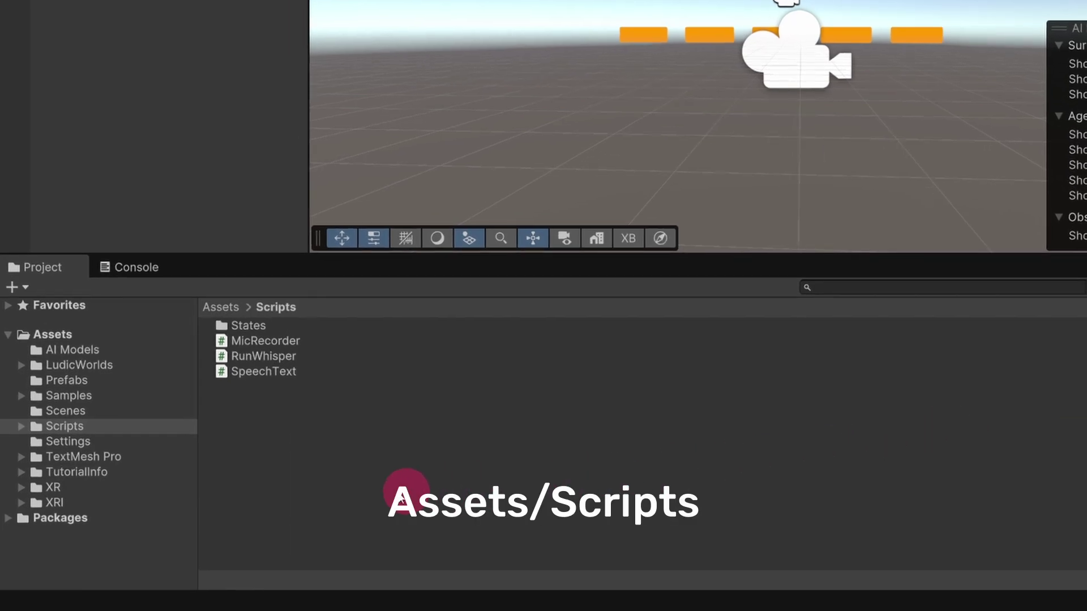
# Open Assets/Scripts/States to list the Whisper state scripts.
pyautogui.click(163, 429)
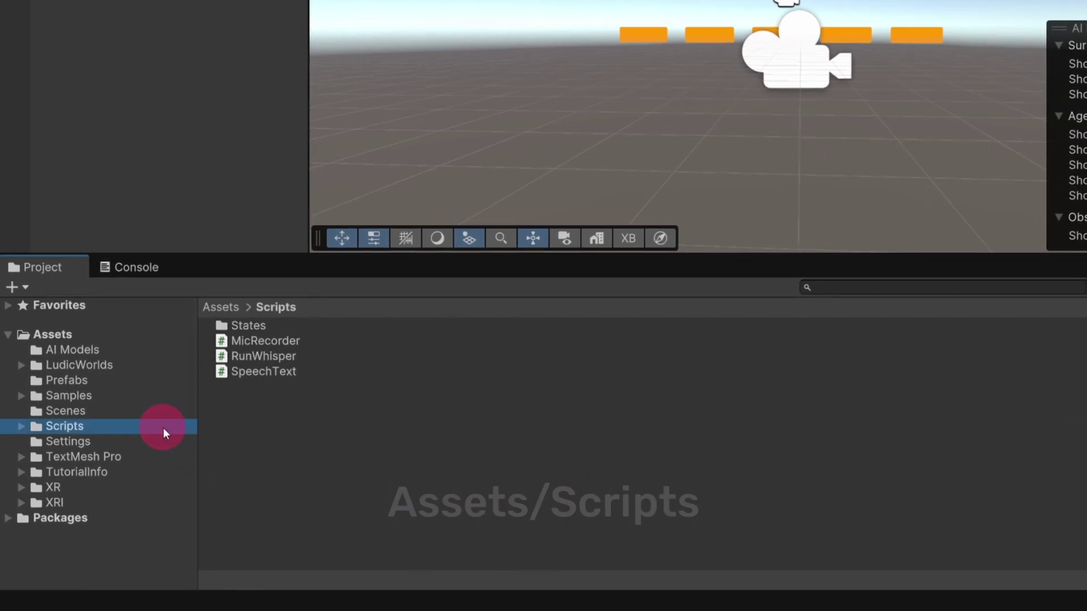
pyautogui.doubleClick(270, 321)
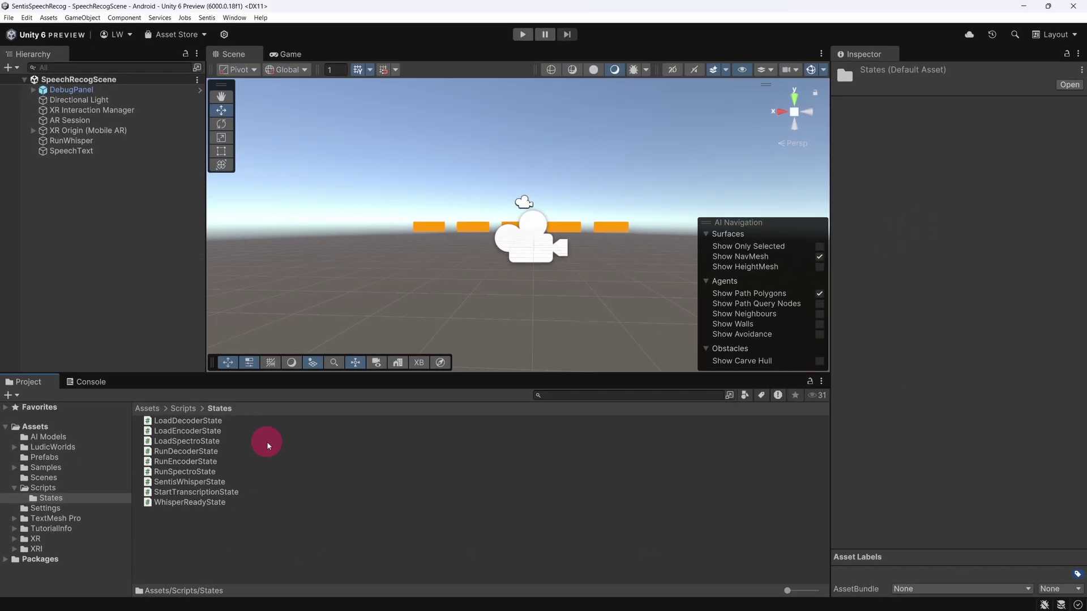
# Select XR Origin (Mobile AR) and scroll to its Mic Recorder's Run Whisper field referencing RunWhisper.
pyautogui.click(109, 130)
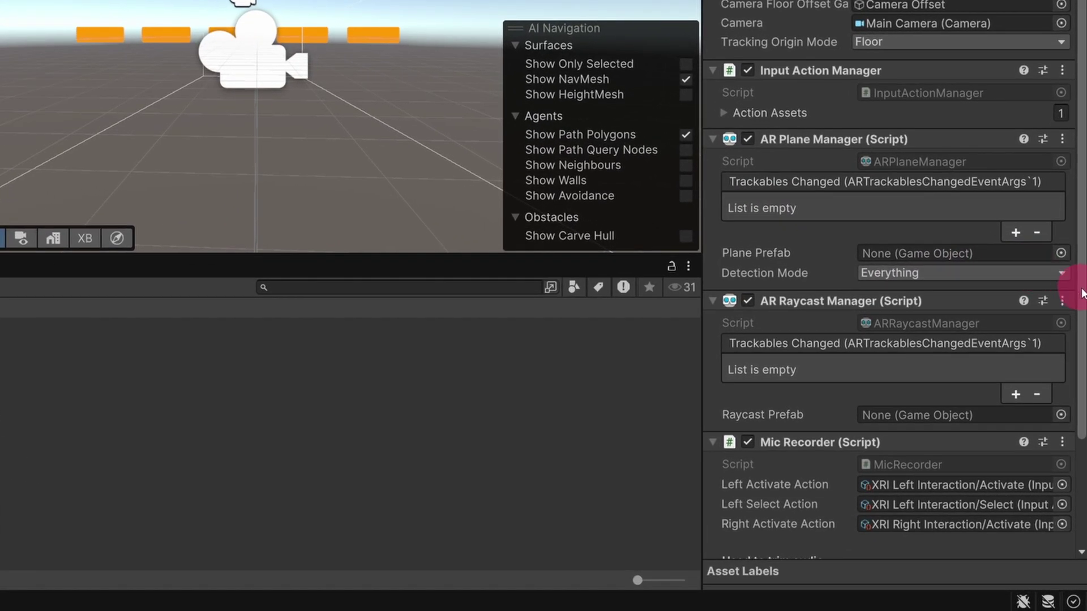
pyautogui.scroll(-2, 1082, 424)
pyautogui.scroll(-2, 1084, 332)
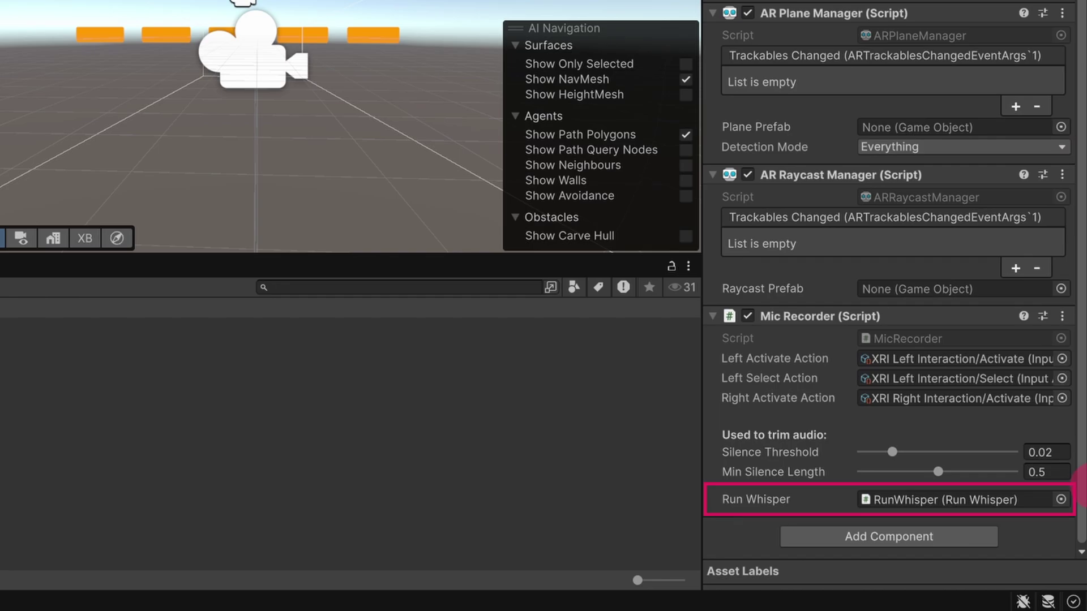